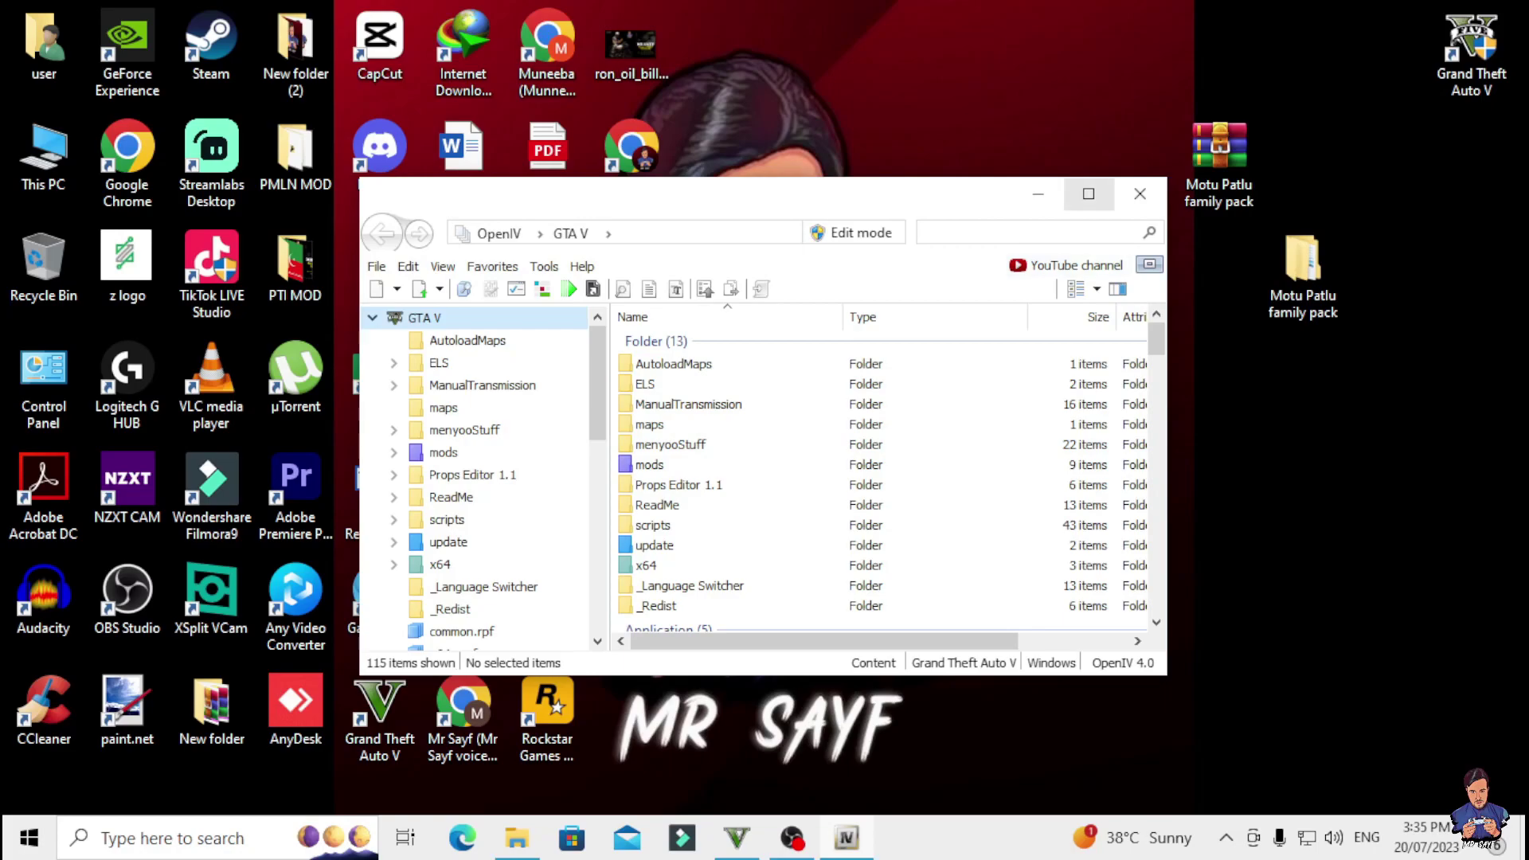
# Maximize the OpenIV window and turn on Edit mode for GTA V, accepting the automatic saving of changes.
pyautogui.click(1089, 193)
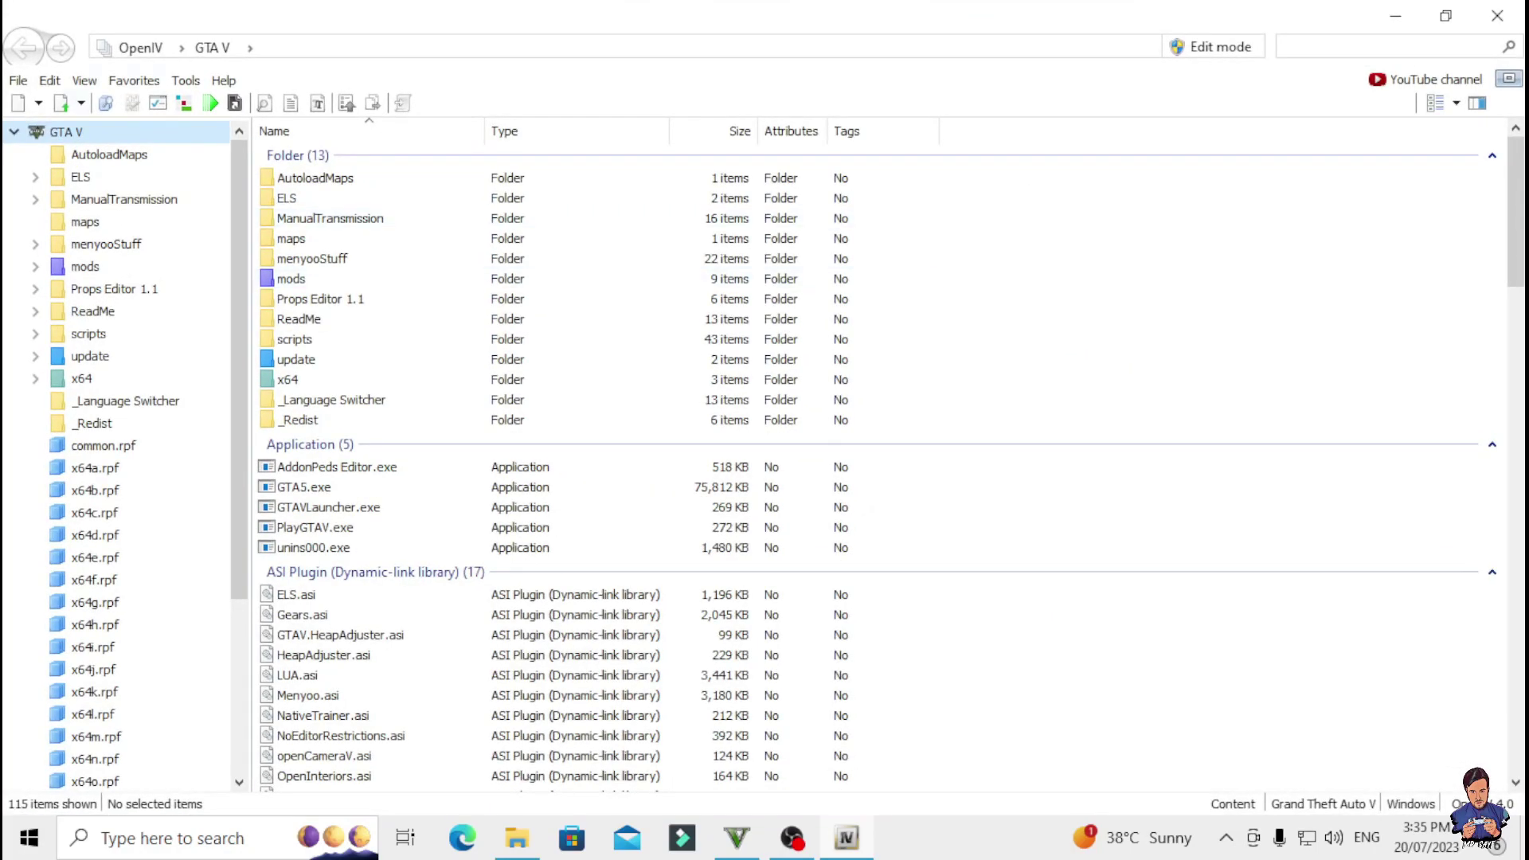
pyautogui.click(1211, 46)
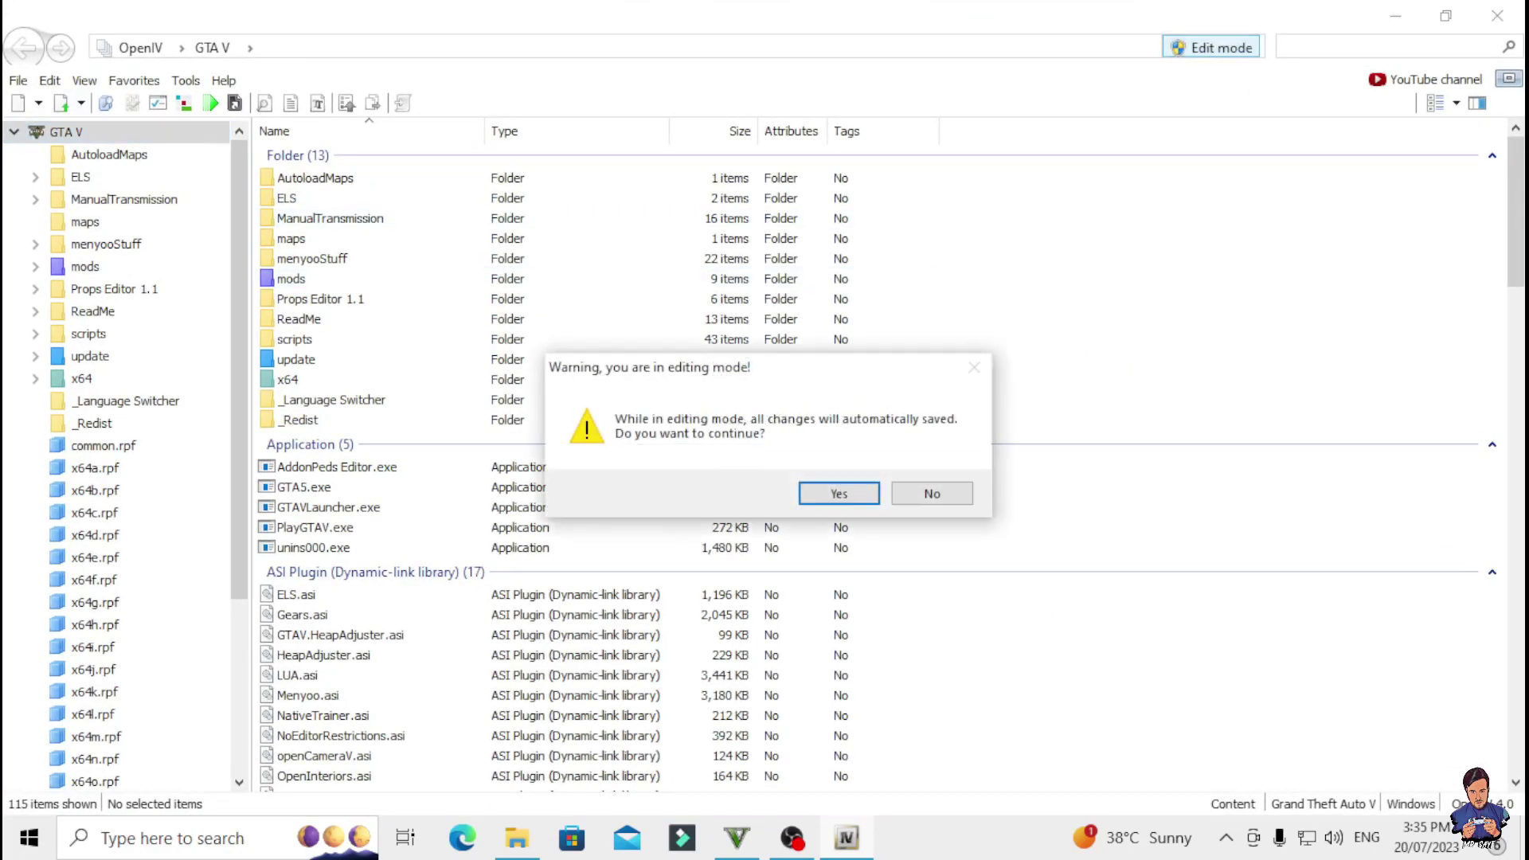
pyautogui.click(839, 493)
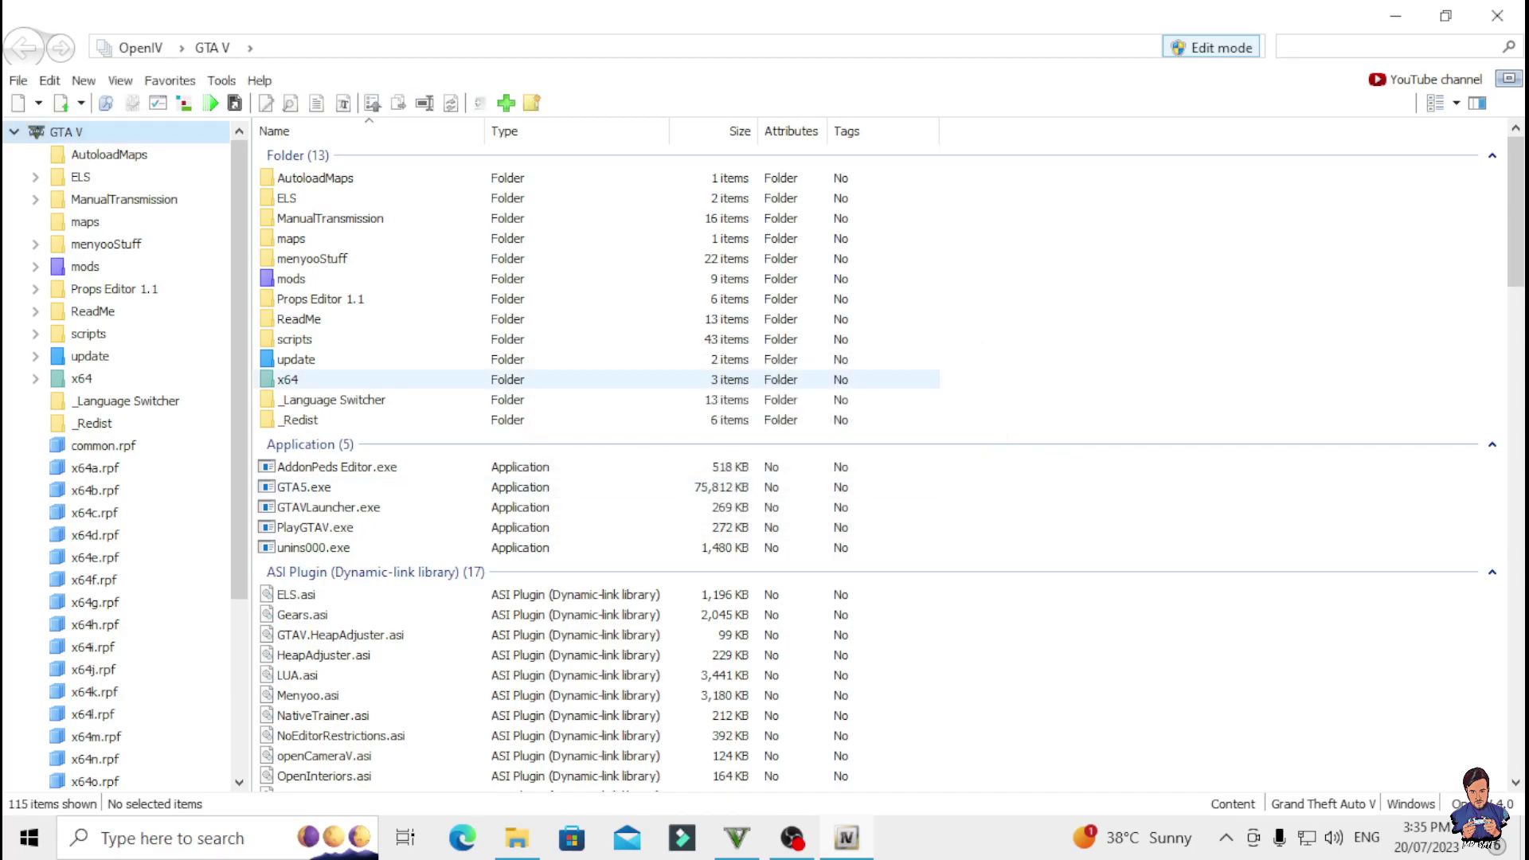
# Open the peds.rpf archive under mods > update > x64 > dlcpacks > addonpeds > dlc.rpf.
pyautogui.doubleClick(291, 278)
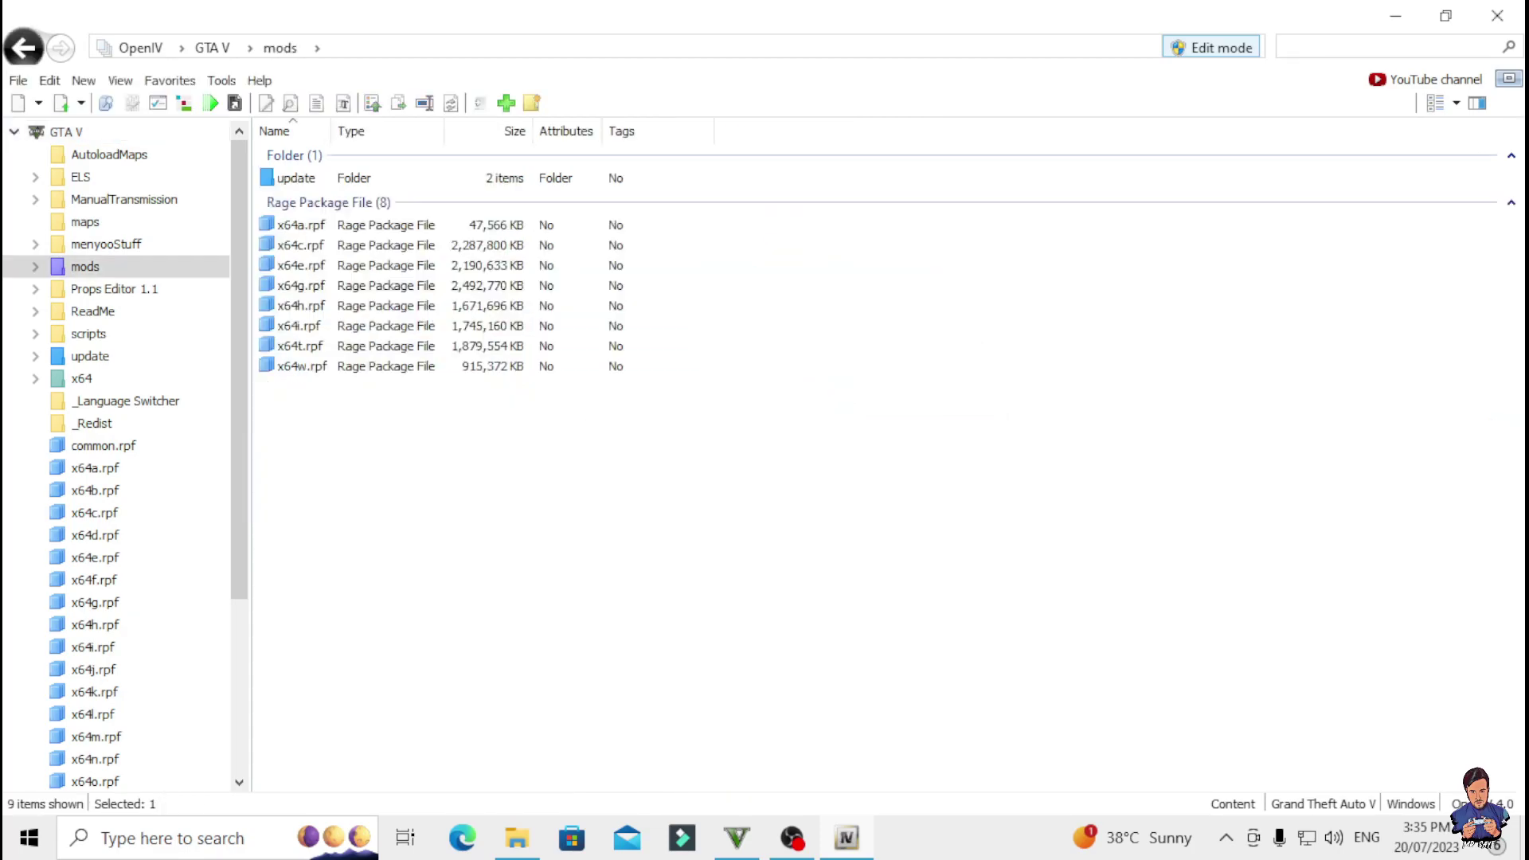
pyautogui.doubleClick(295, 177)
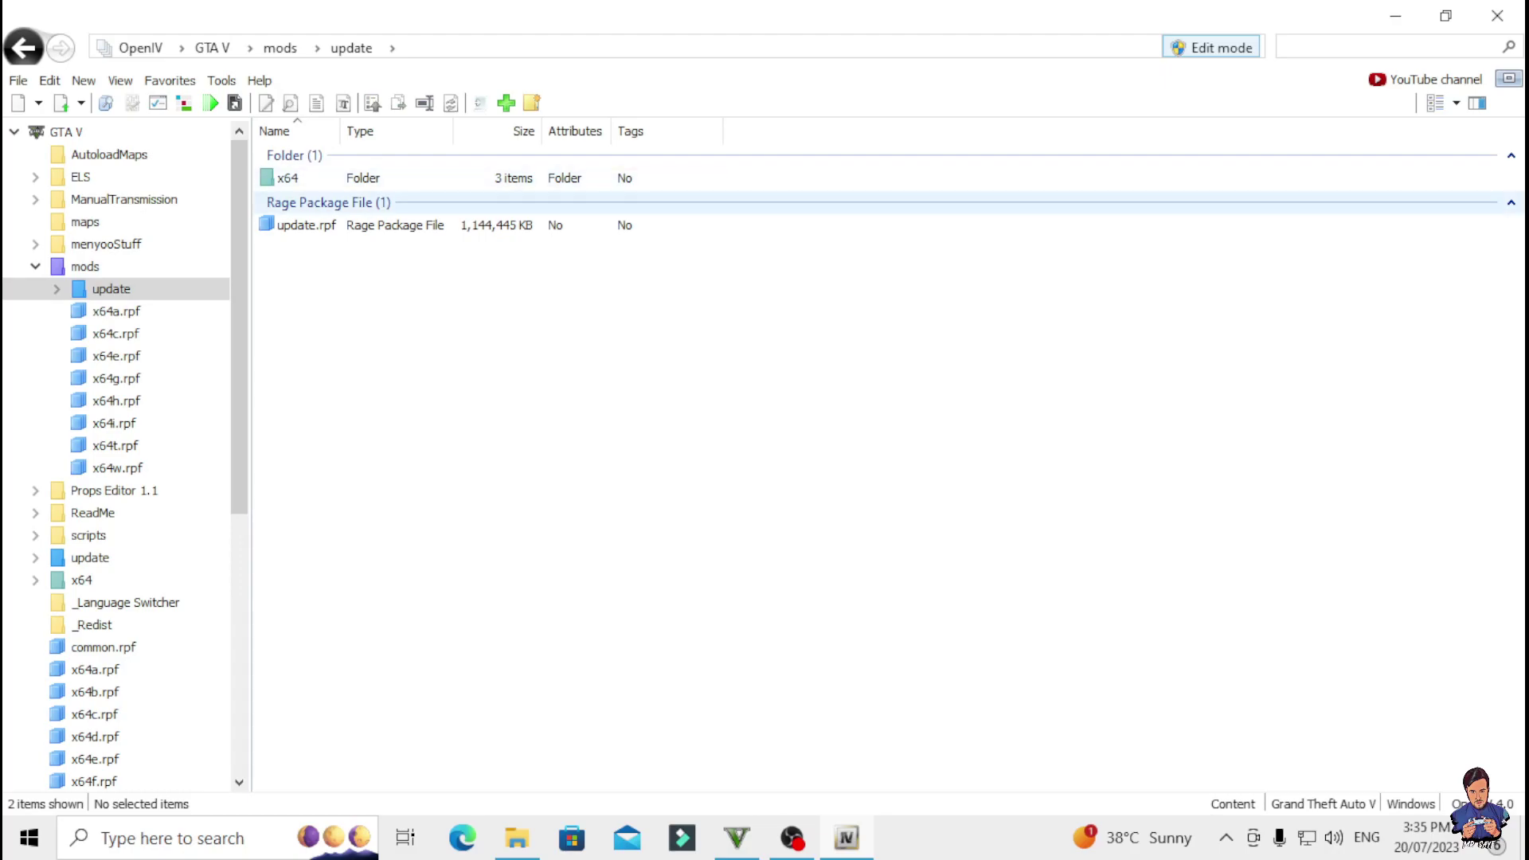
pyautogui.doubleClick(287, 178)
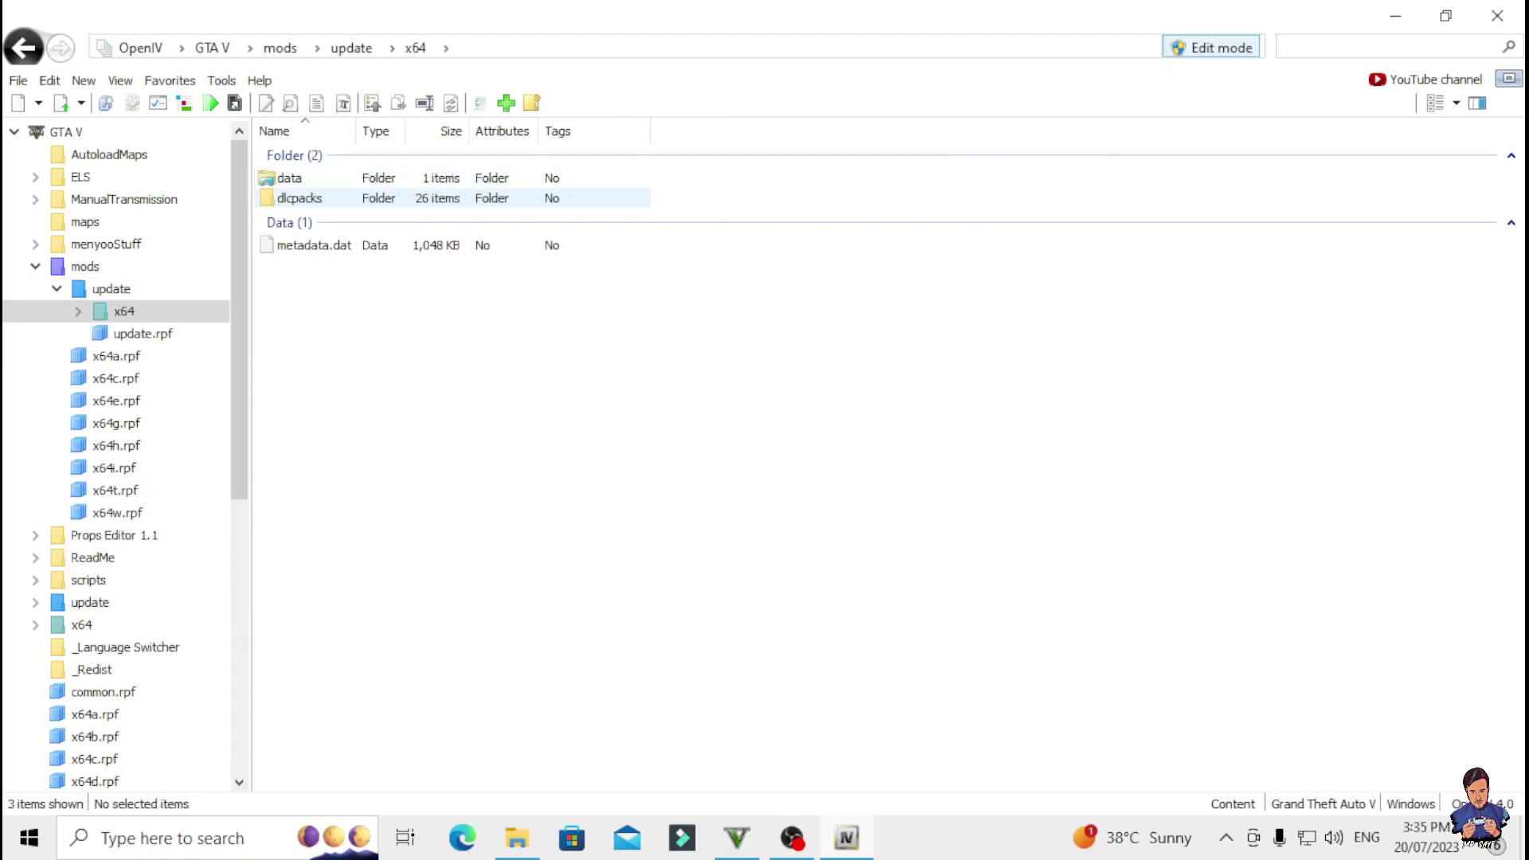
pyautogui.doubleClick(300, 198)
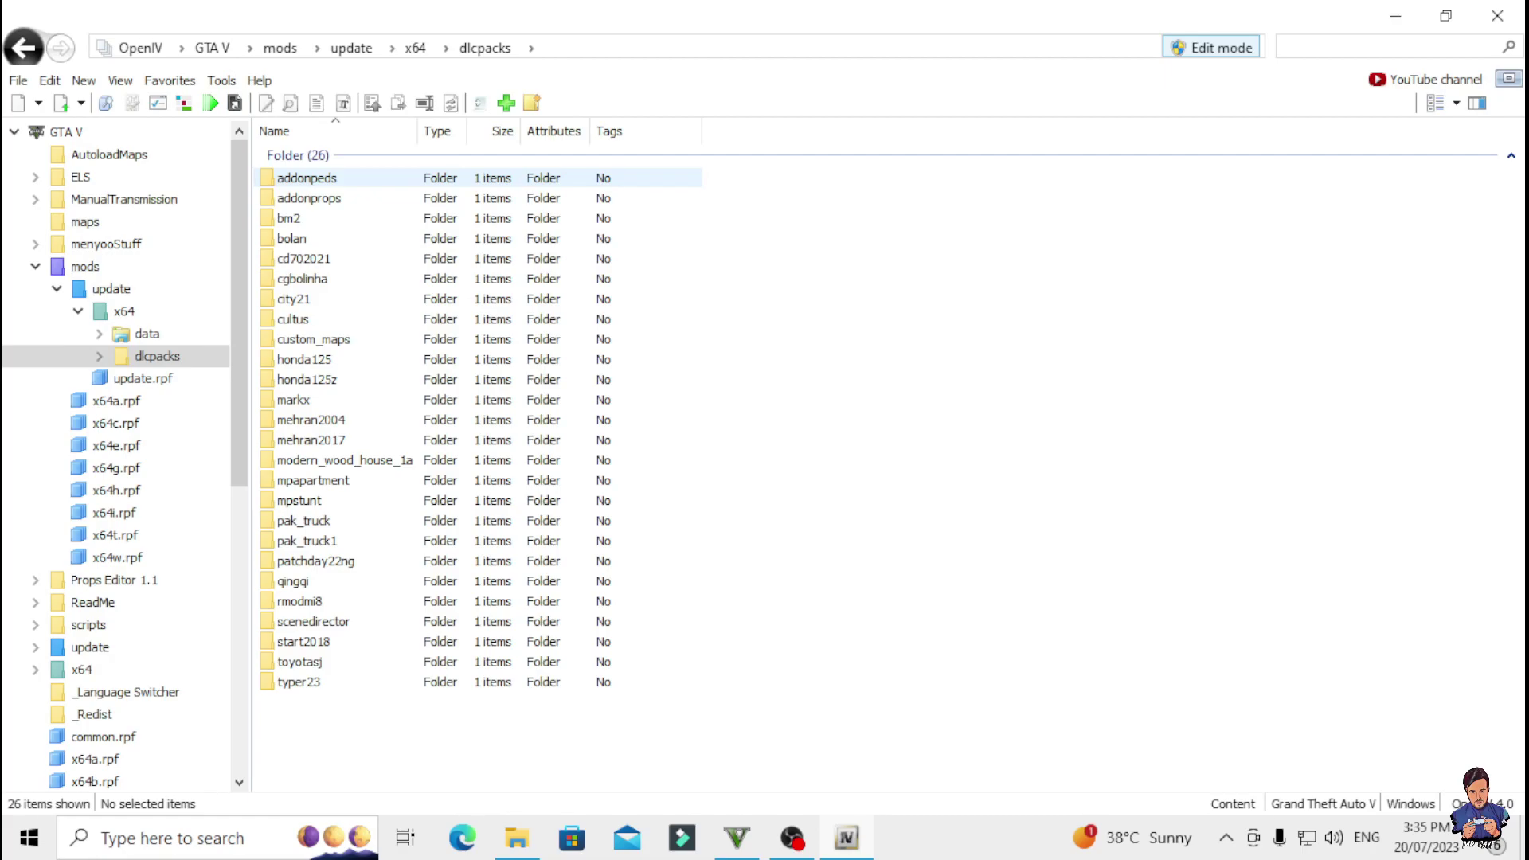
pyautogui.doubleClick(306, 178)
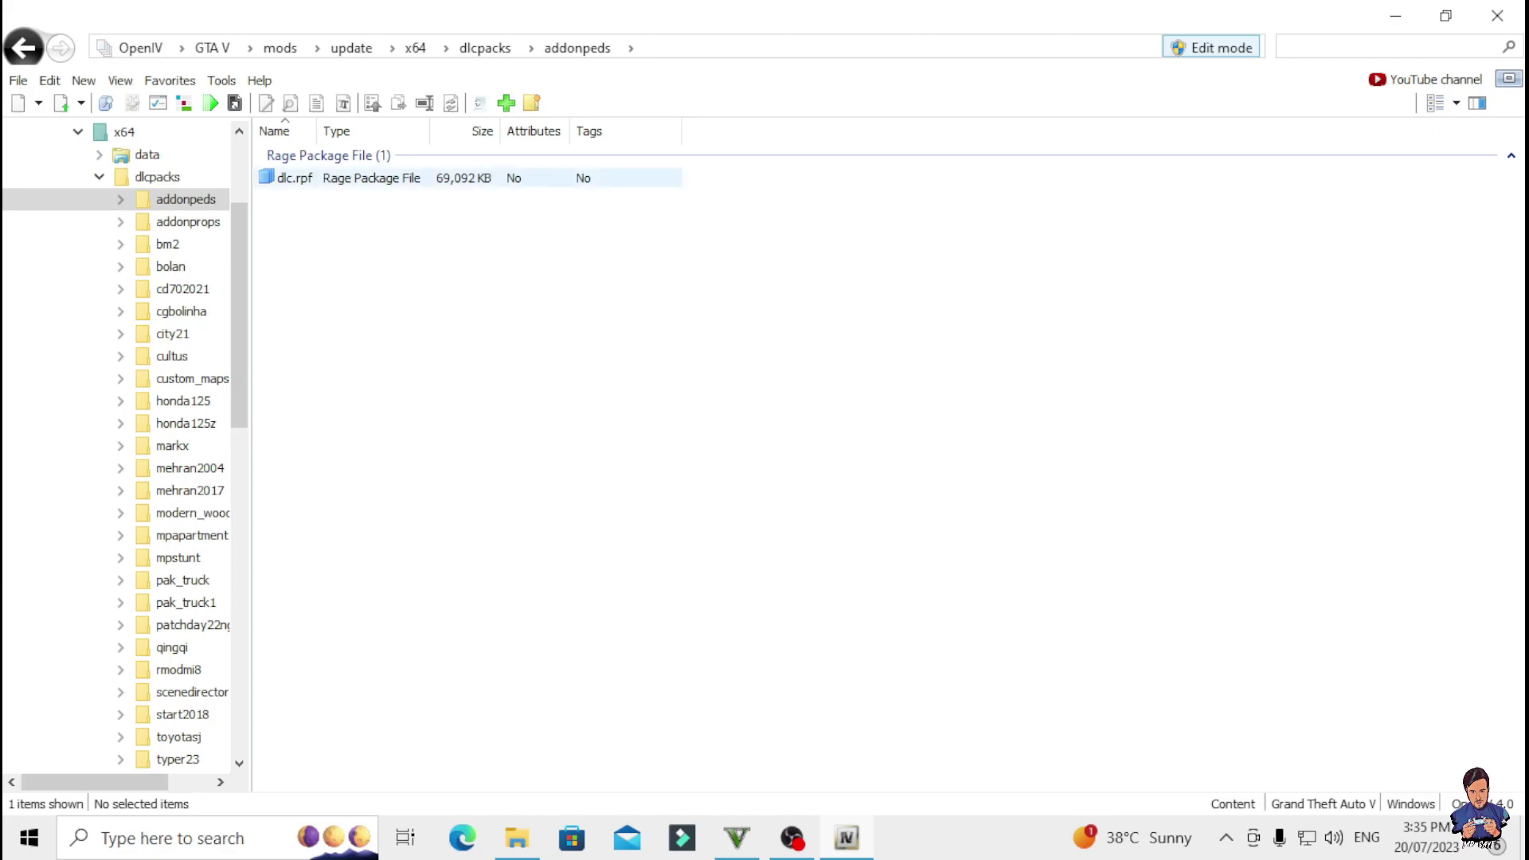
pyautogui.doubleClick(295, 177)
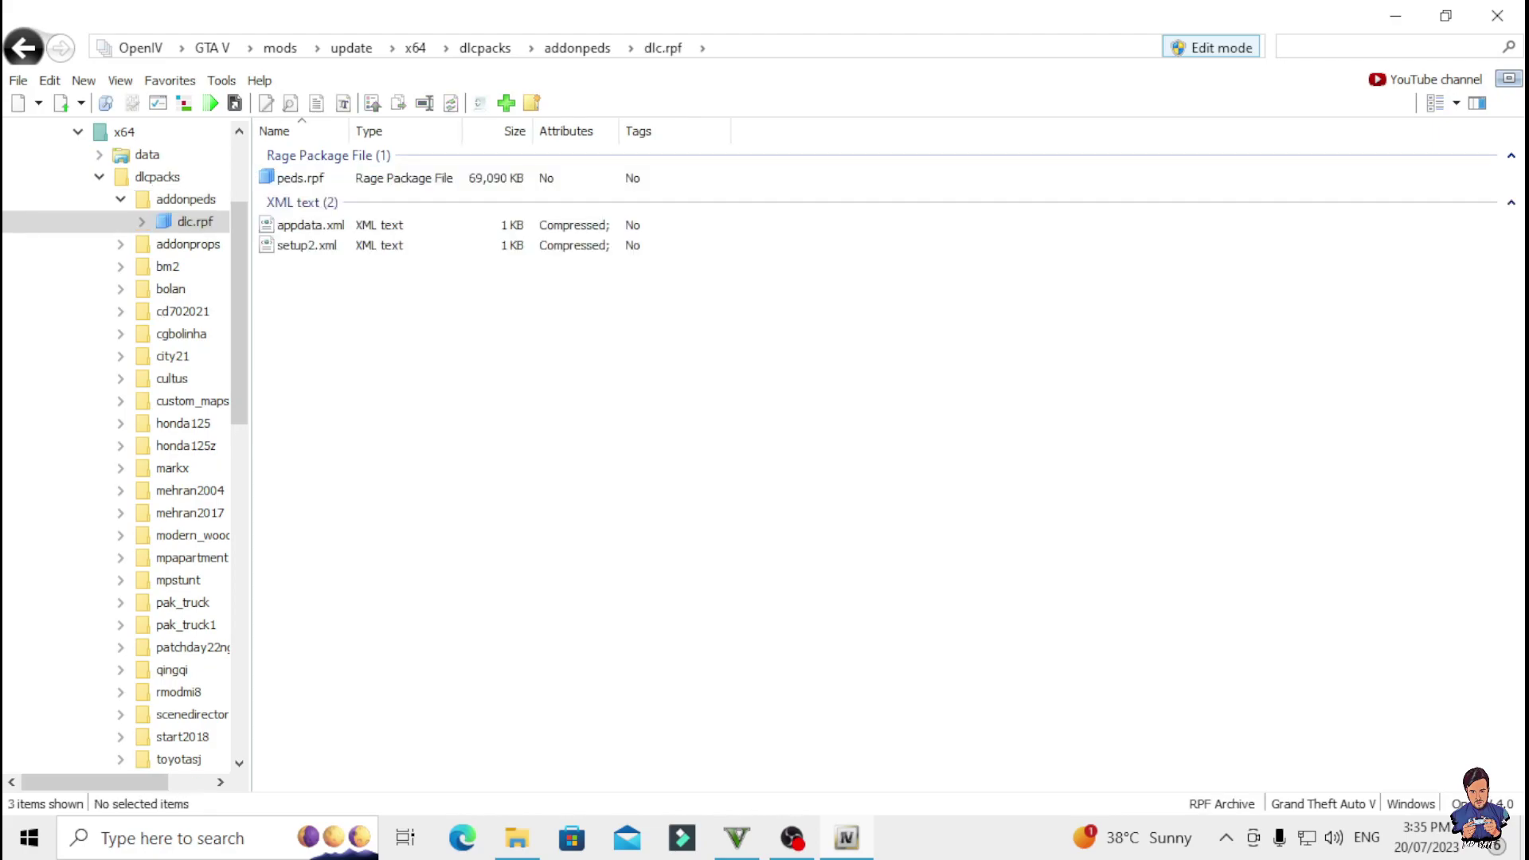
pyautogui.click(300, 177)
pyautogui.doubleClick(300, 178)
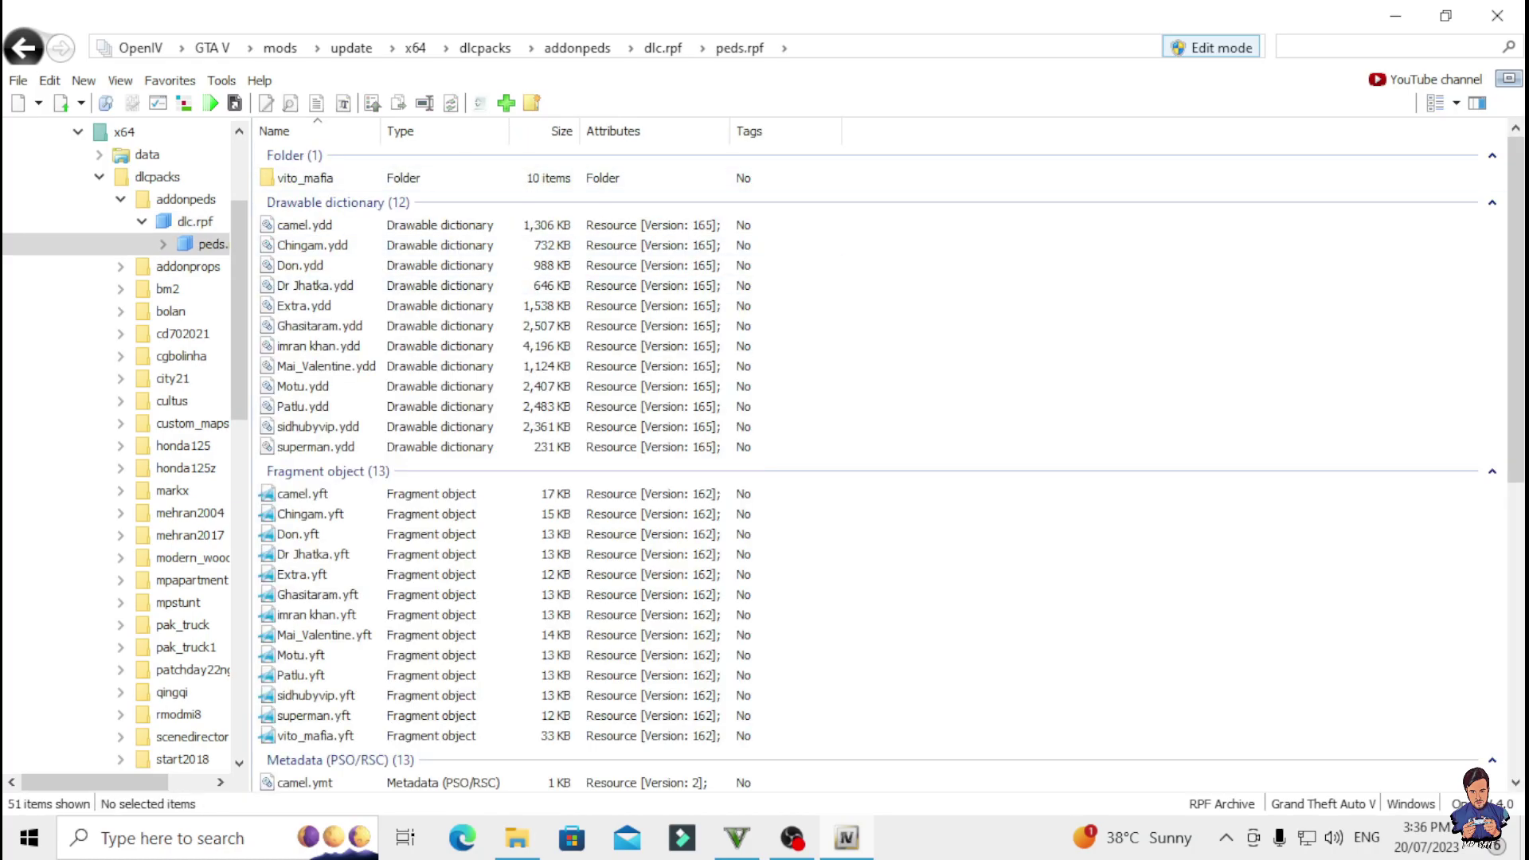
# Arrange the reduced OpenIV window beside the desktop folder Motu Patlu family pack and open the pack's chingum folder.
pyautogui.click(1445, 16)
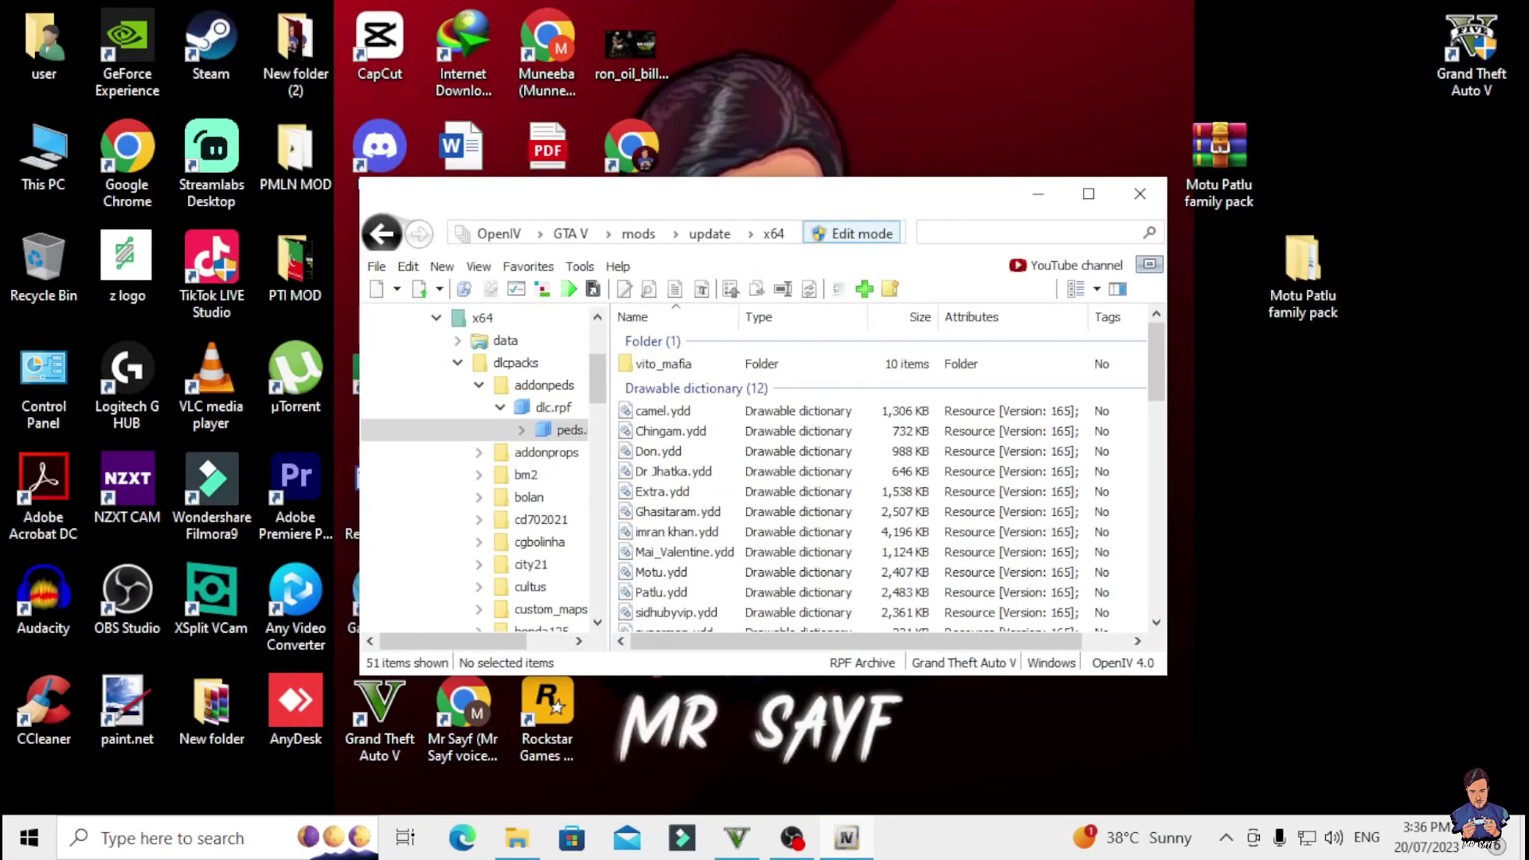
pyautogui.moveTo(763, 194); pyautogui.dragTo(414, 126)
pyautogui.doubleClick(1302, 275)
pyautogui.click(1326, 129)
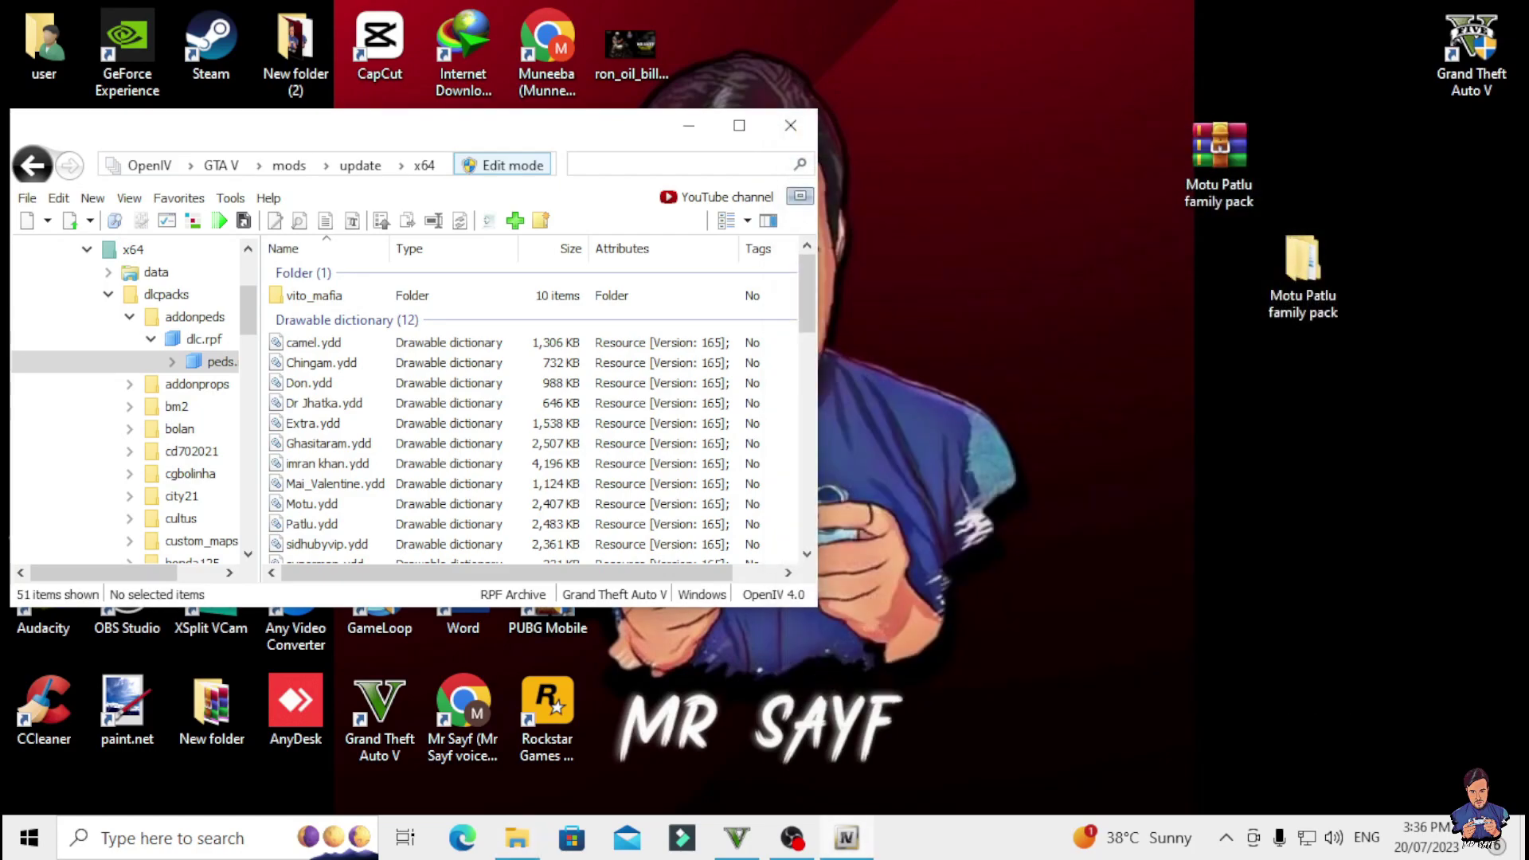
pyautogui.moveTo(517, 837)
pyautogui.click(518, 700)
pyautogui.moveTo(1035, 101); pyautogui.dragTo(1205, 105)
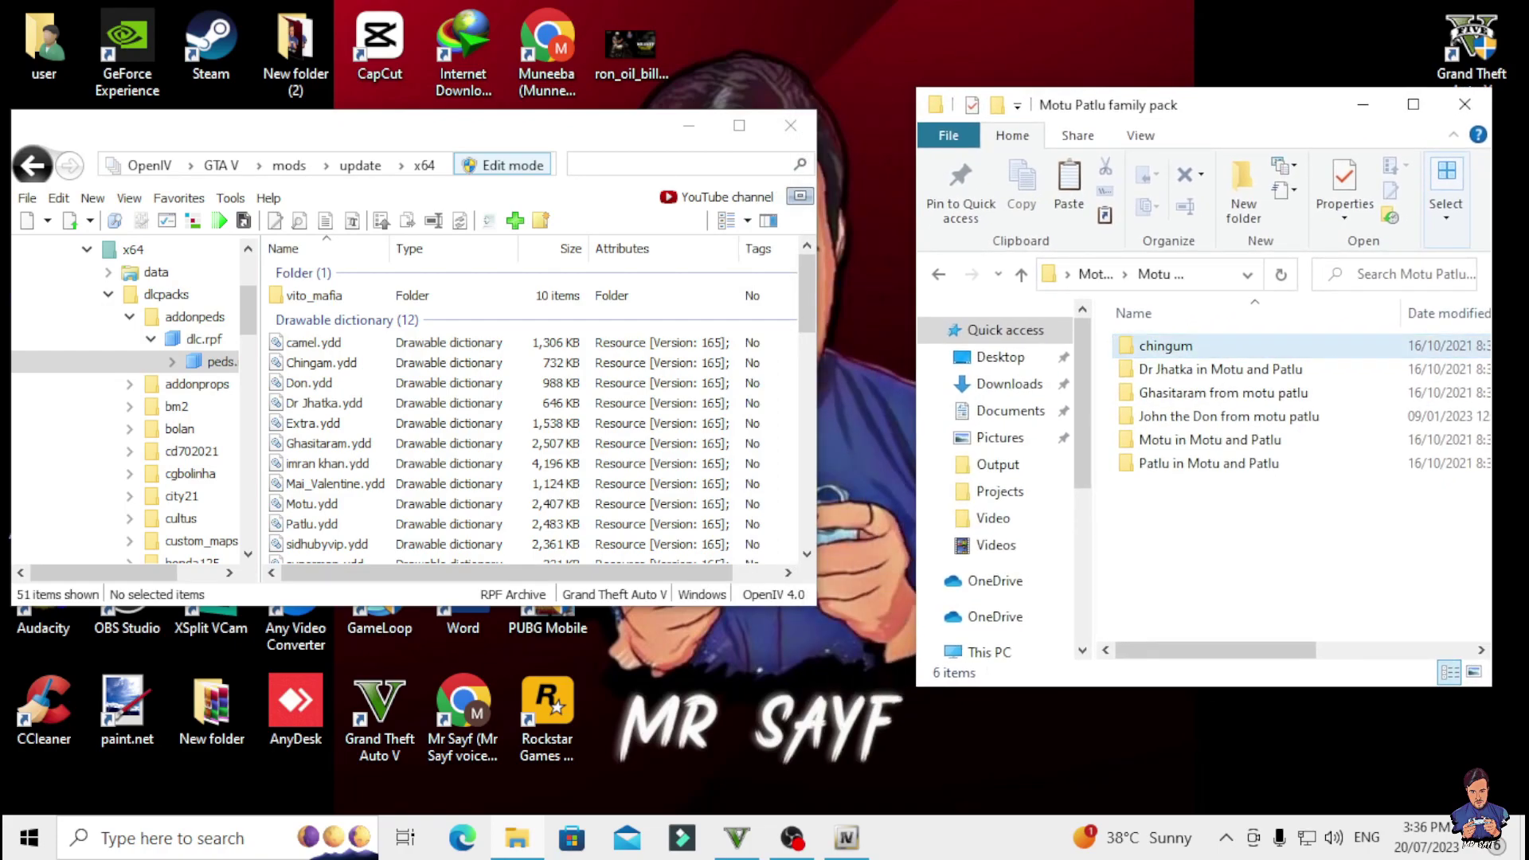
pyautogui.doubleClick(1166, 346)
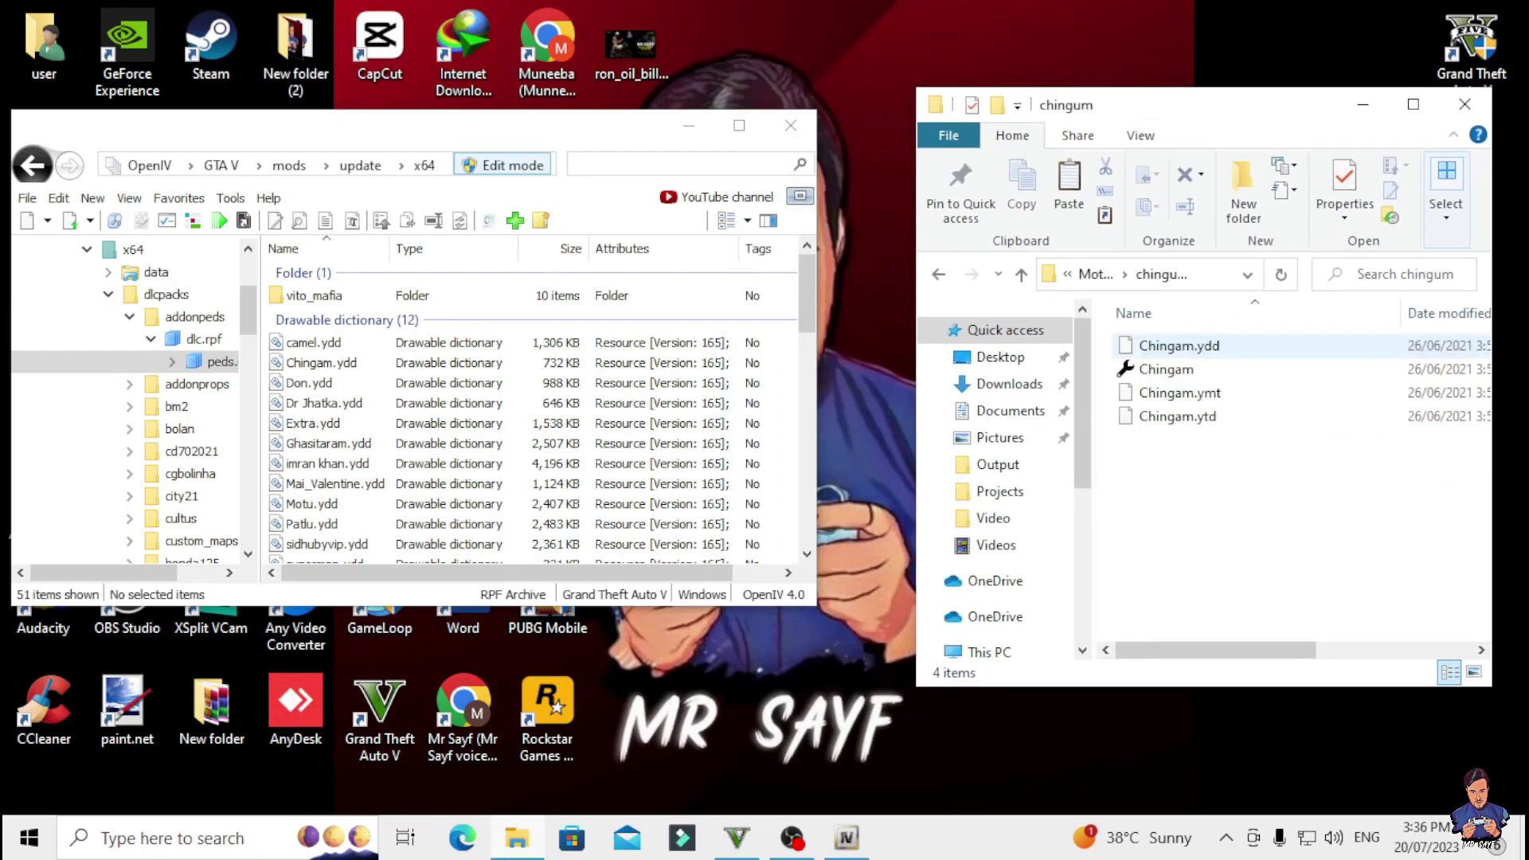
# Try to add all four Chingam files from the chingum folder to peds.rpf.
pyautogui.hotkey('ctrl', 'a')
pyautogui.moveTo(1166, 381); pyautogui.dragTo(557, 383)
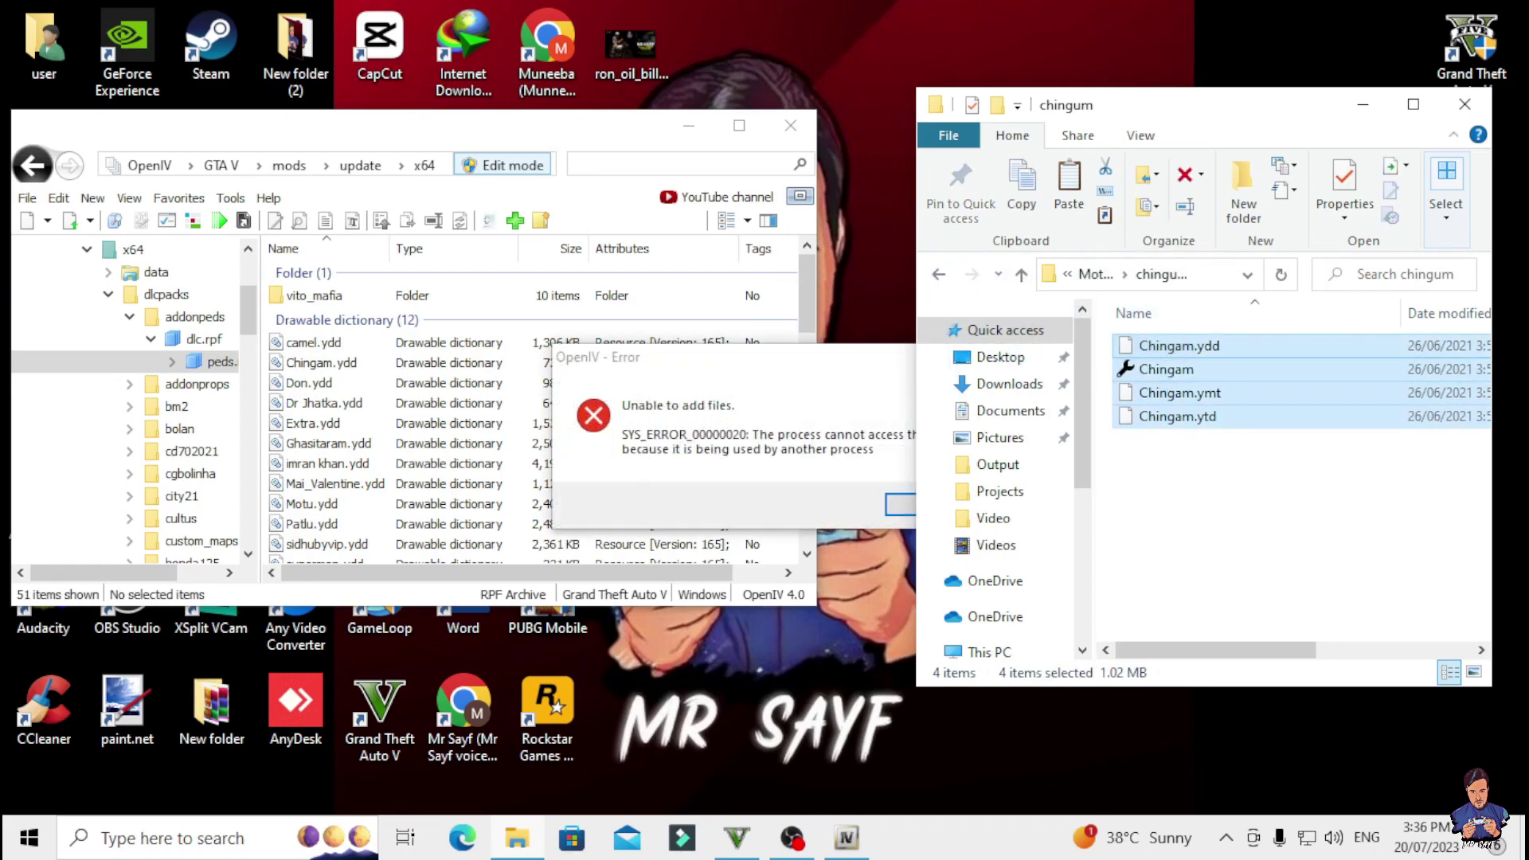
pyautogui.click(901, 504)
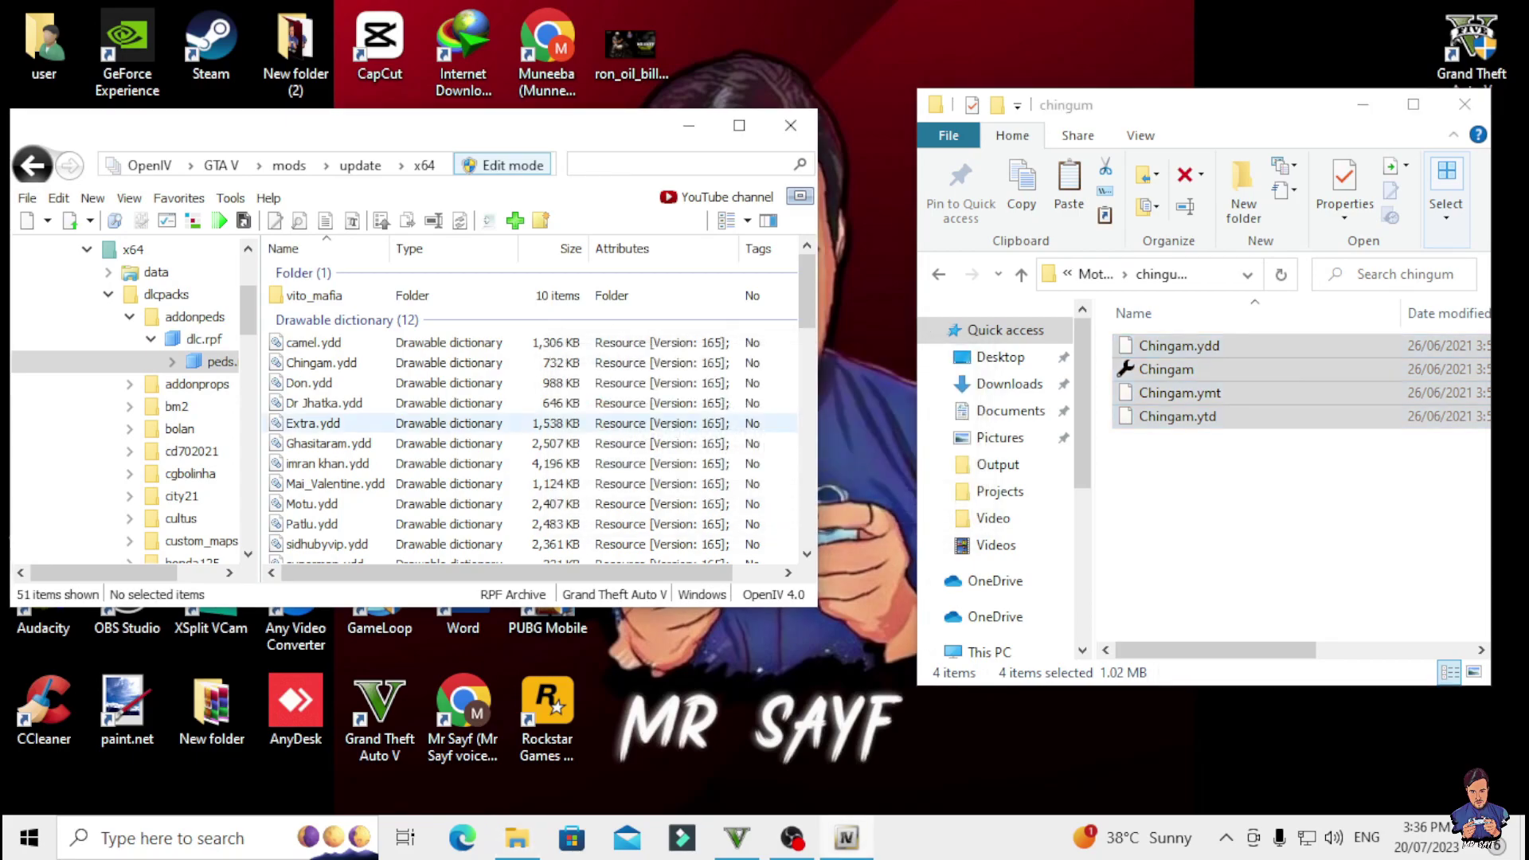
# Switch Edit mode off and back on for the peds.rpf archive.
pyautogui.click(502, 165)
pyautogui.click(502, 164)
pyautogui.click(837, 492)
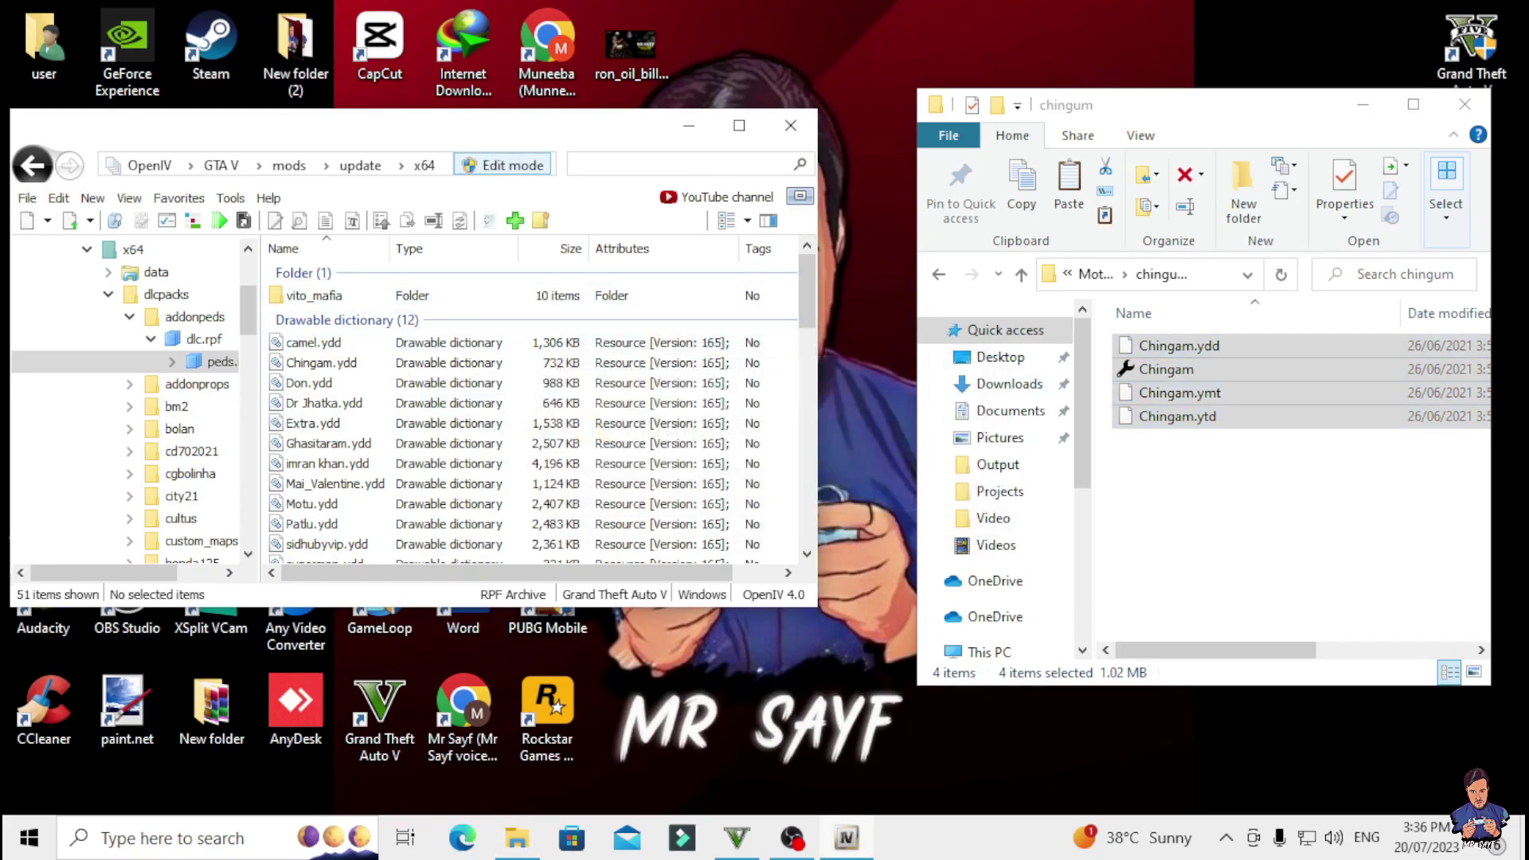
# Quit the running Grand Theft Auto V game and add all four Chingam files to peds.rpf.
pyautogui.moveTo(736, 838)
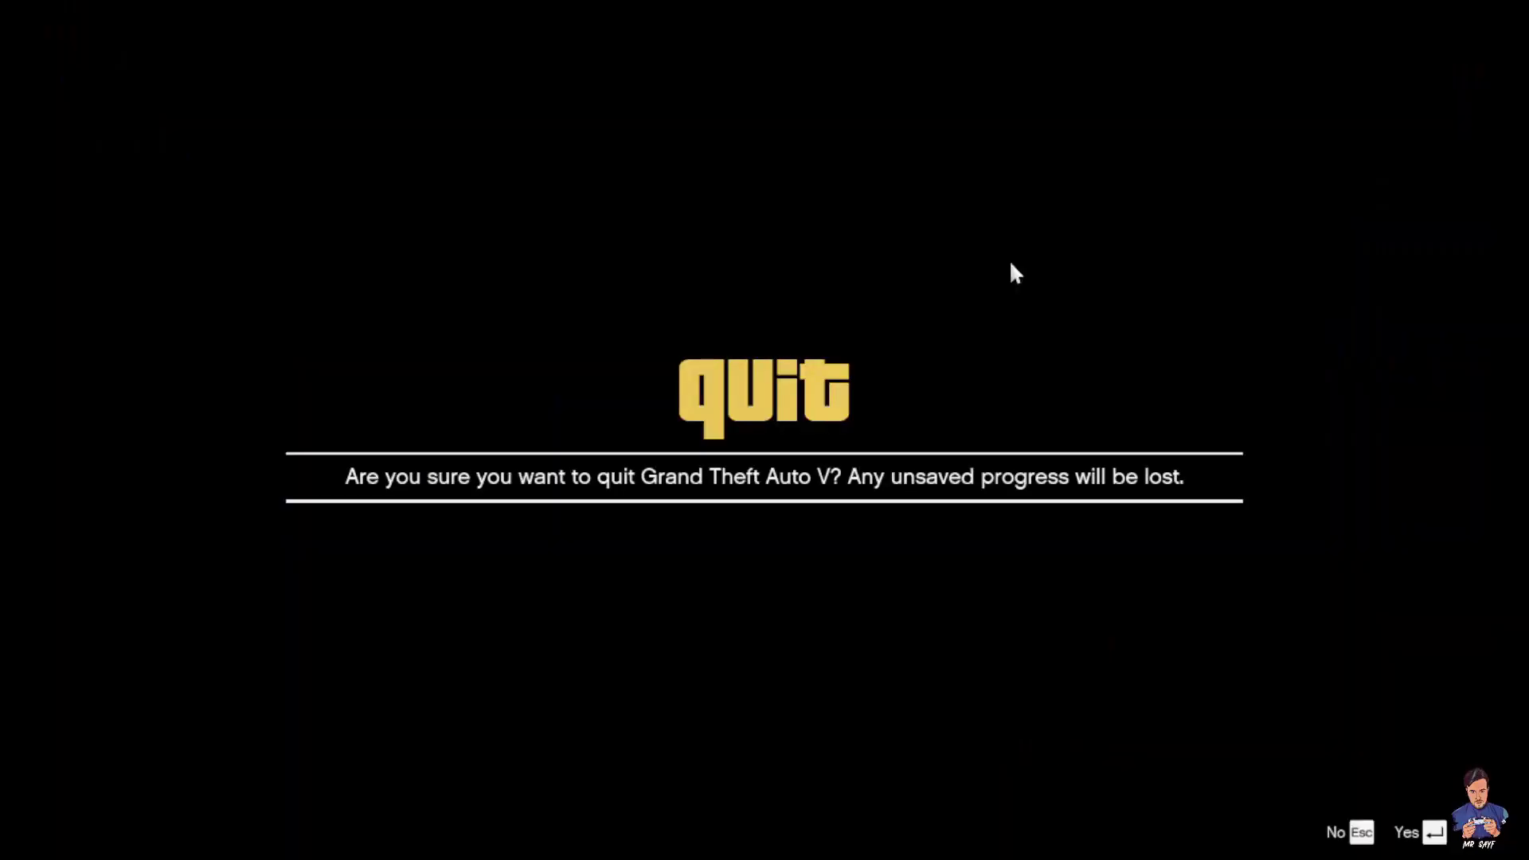
pyautogui.press('Return')
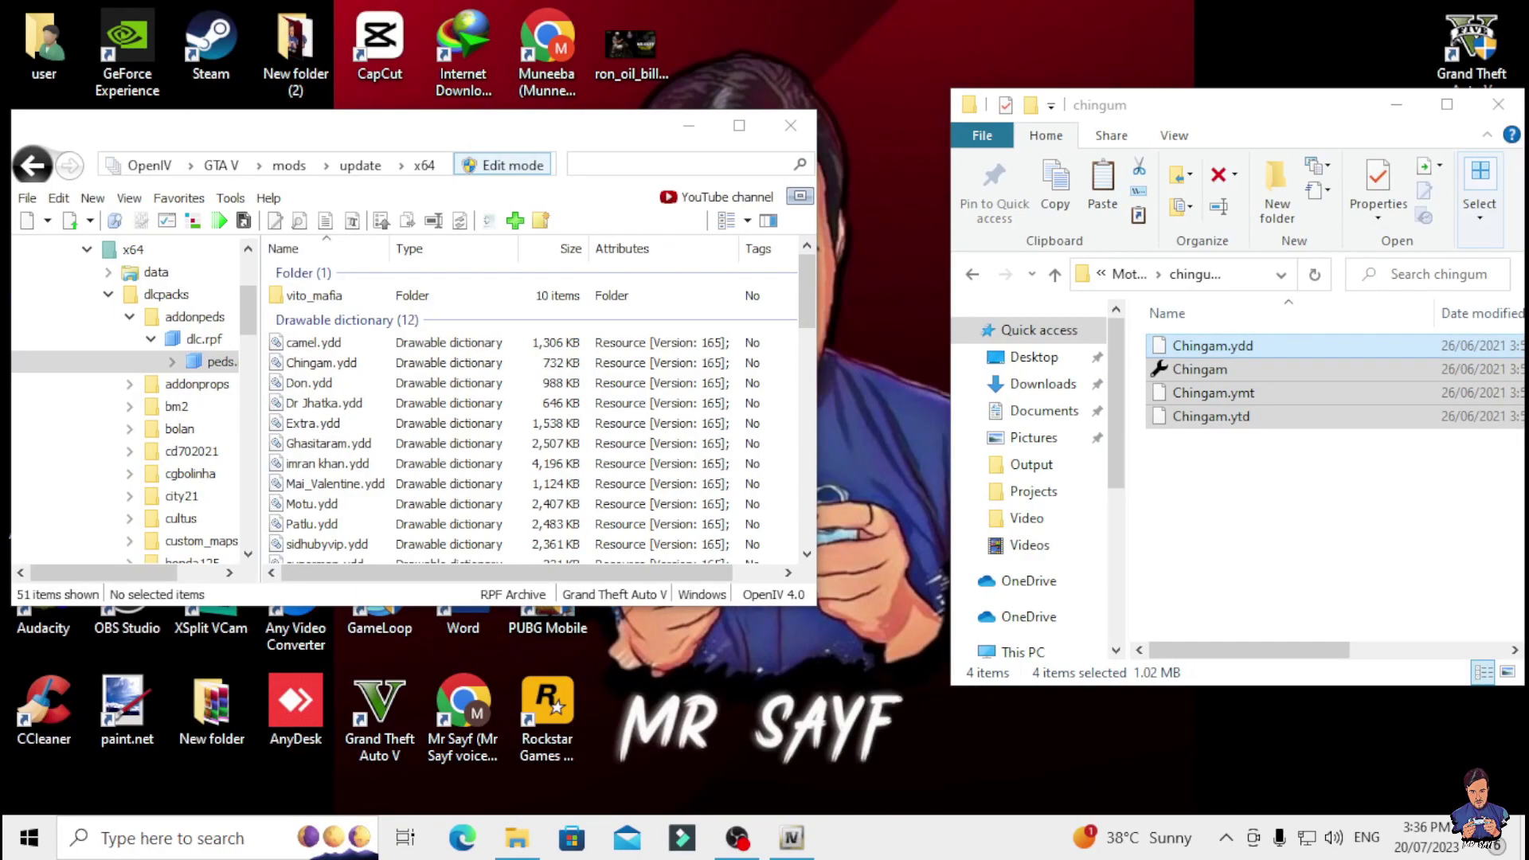
pyautogui.hotkey('ctrl', 'a')
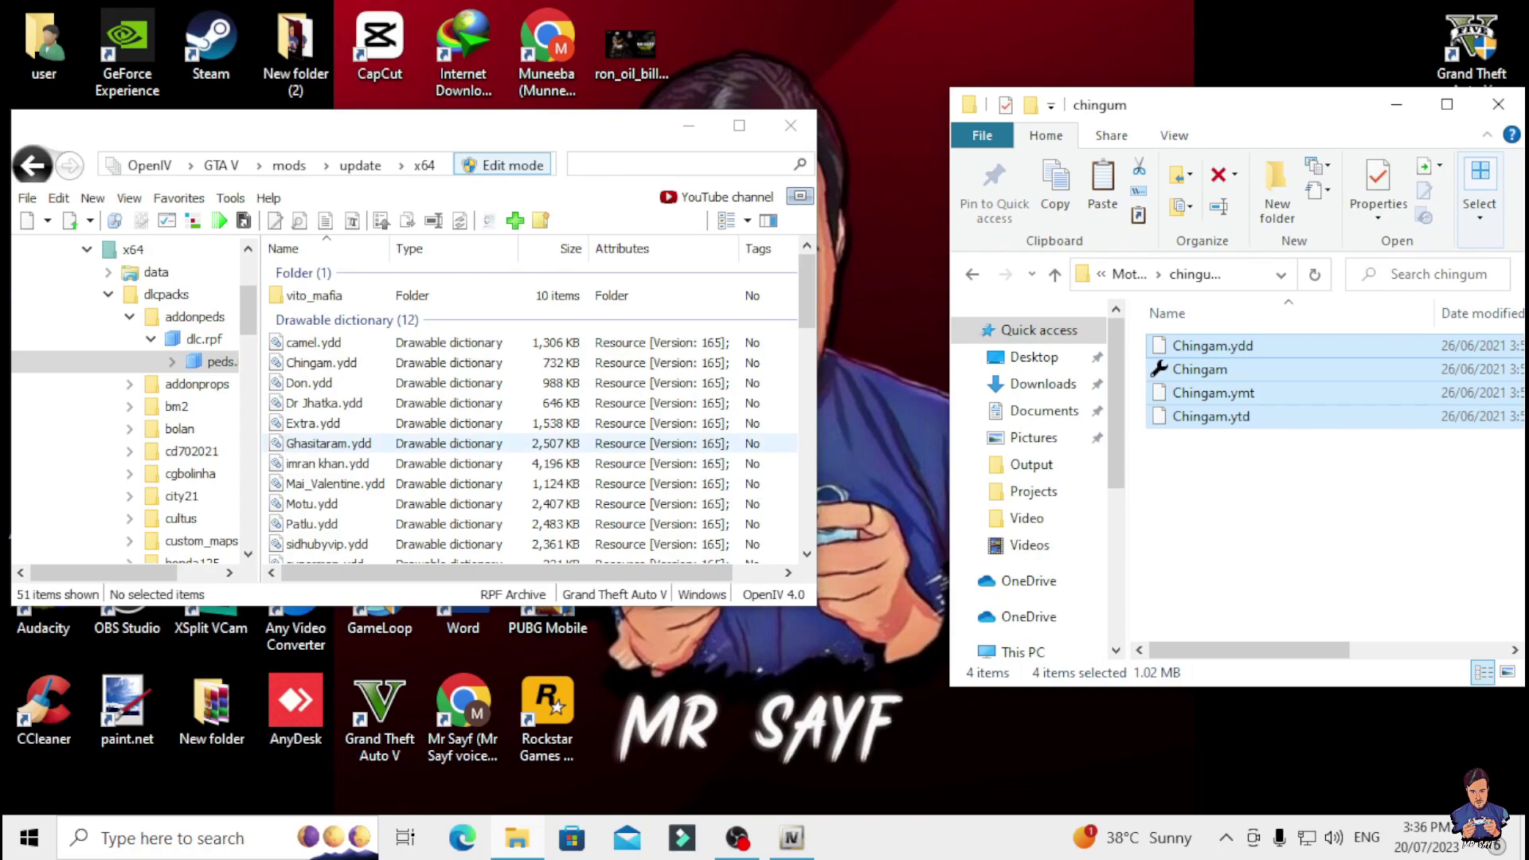
# Add all files from the pack's Dr Jhatka in Motu and Patlu folder to peds.rpf.
pyautogui.click(1055, 274)
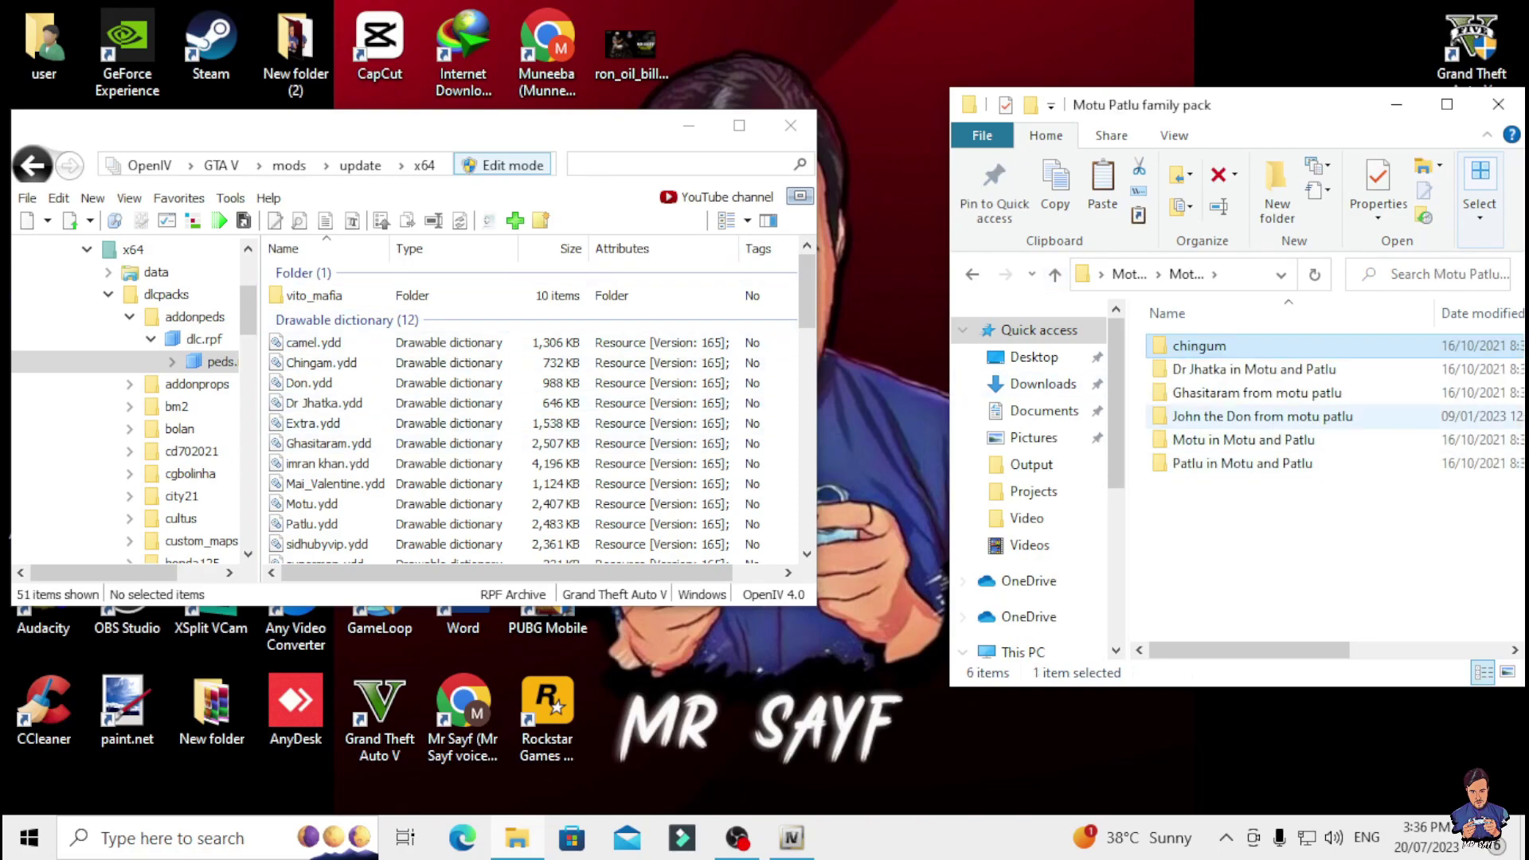
pyautogui.doubleClick(1199, 369)
pyautogui.moveTo(1198, 474); pyautogui.dragTo(557, 383)
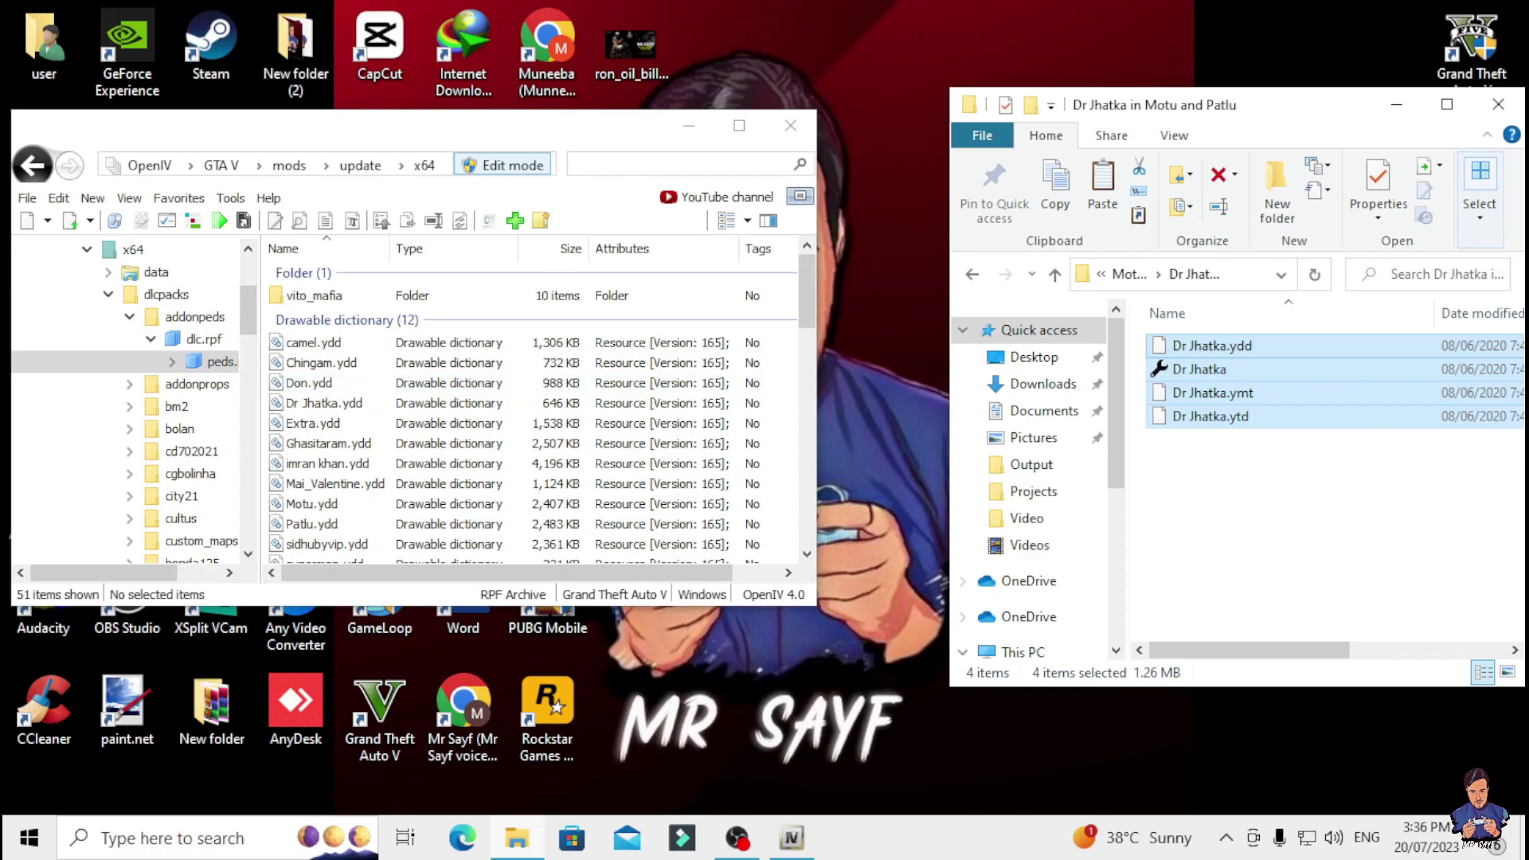
# Add all files from the pack's Ghasitaram from motu patlu folder to peds.rpf.
pyautogui.click(1055, 274)
pyautogui.click(1199, 393)
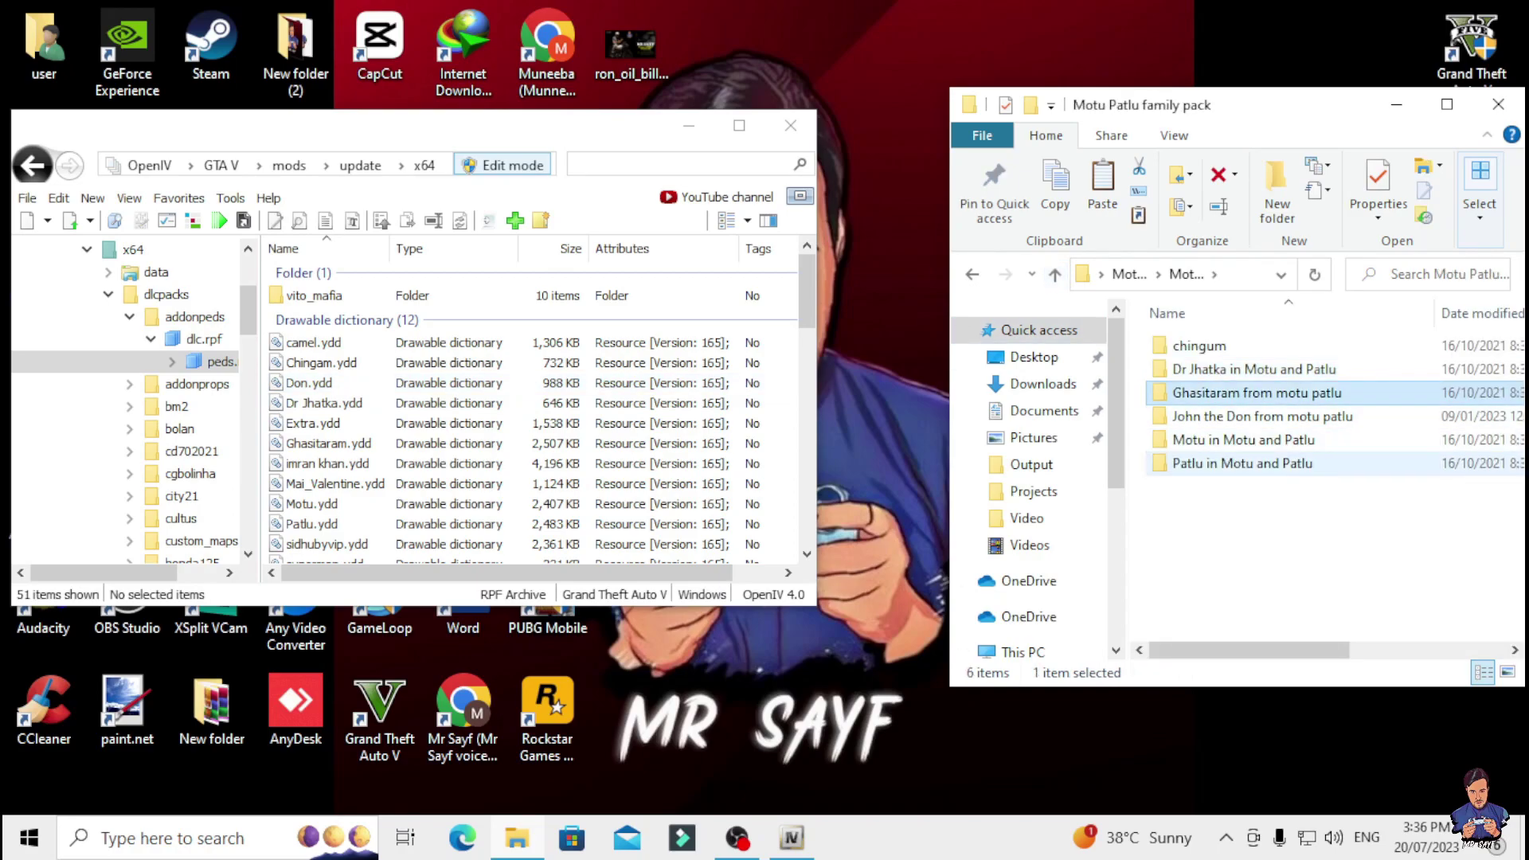
pyautogui.doubleClick(1199, 393)
pyautogui.moveTo(1190, 470); pyautogui.dragTo(1204, 342)
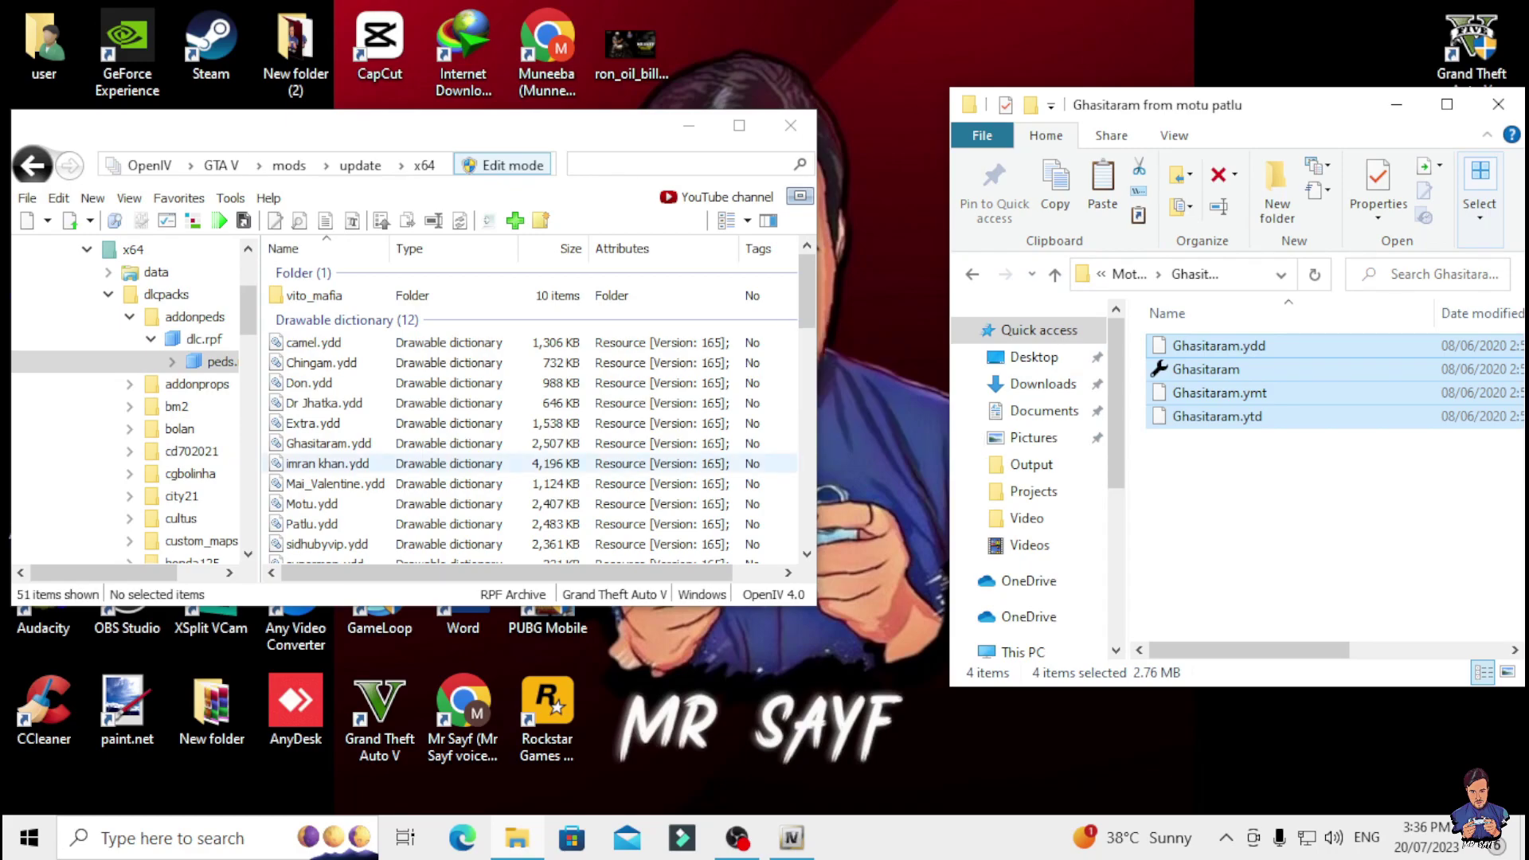
# Open the John the Don from motu patlu folder, return to the pack and select the Motu in Motu and Patlu folder.
pyautogui.click(1054, 274)
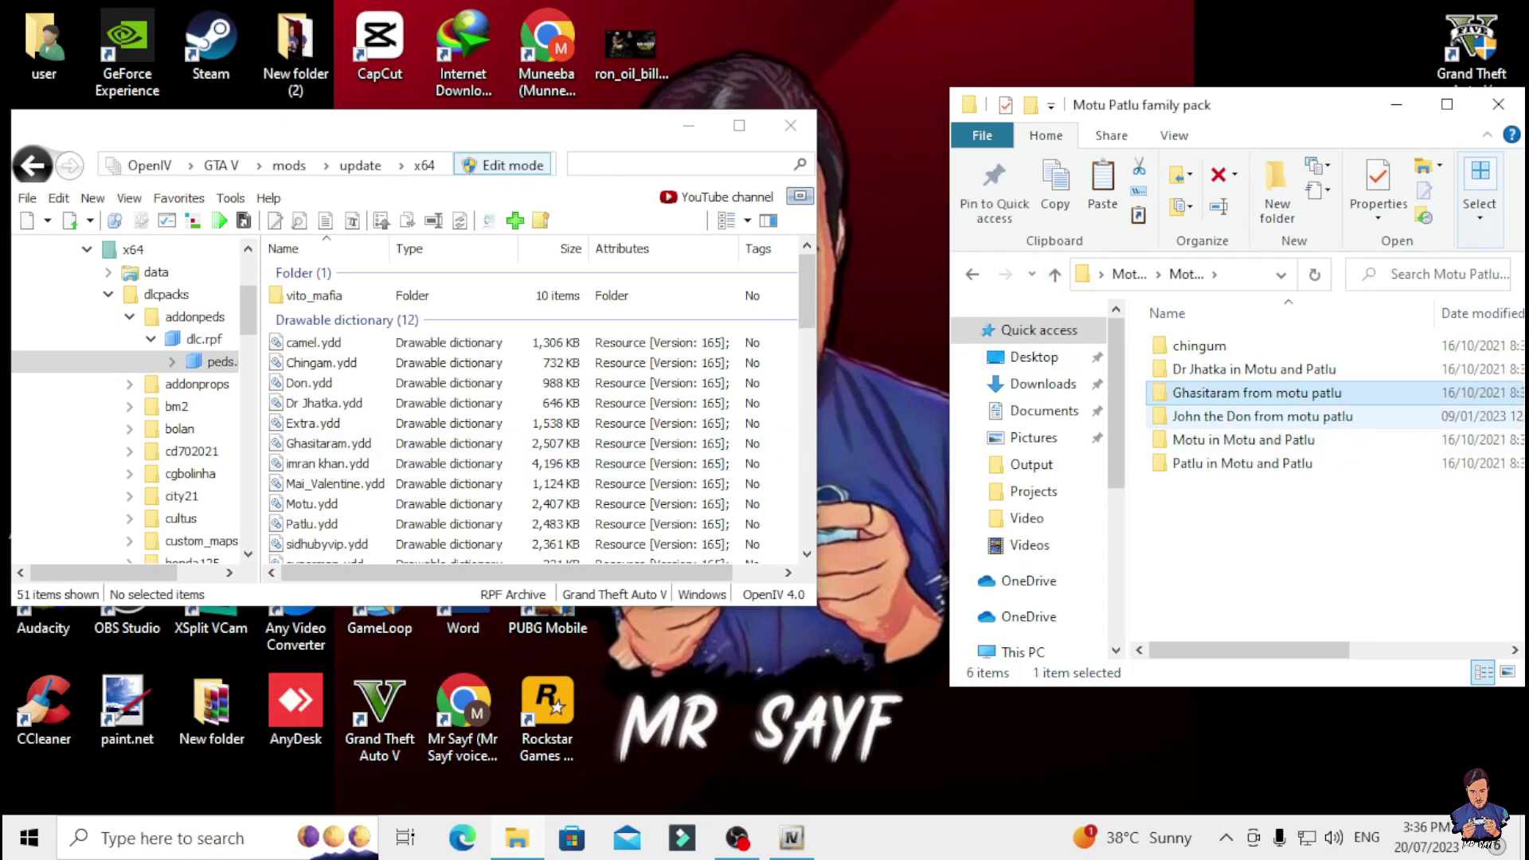
pyautogui.doubleClick(1263, 416)
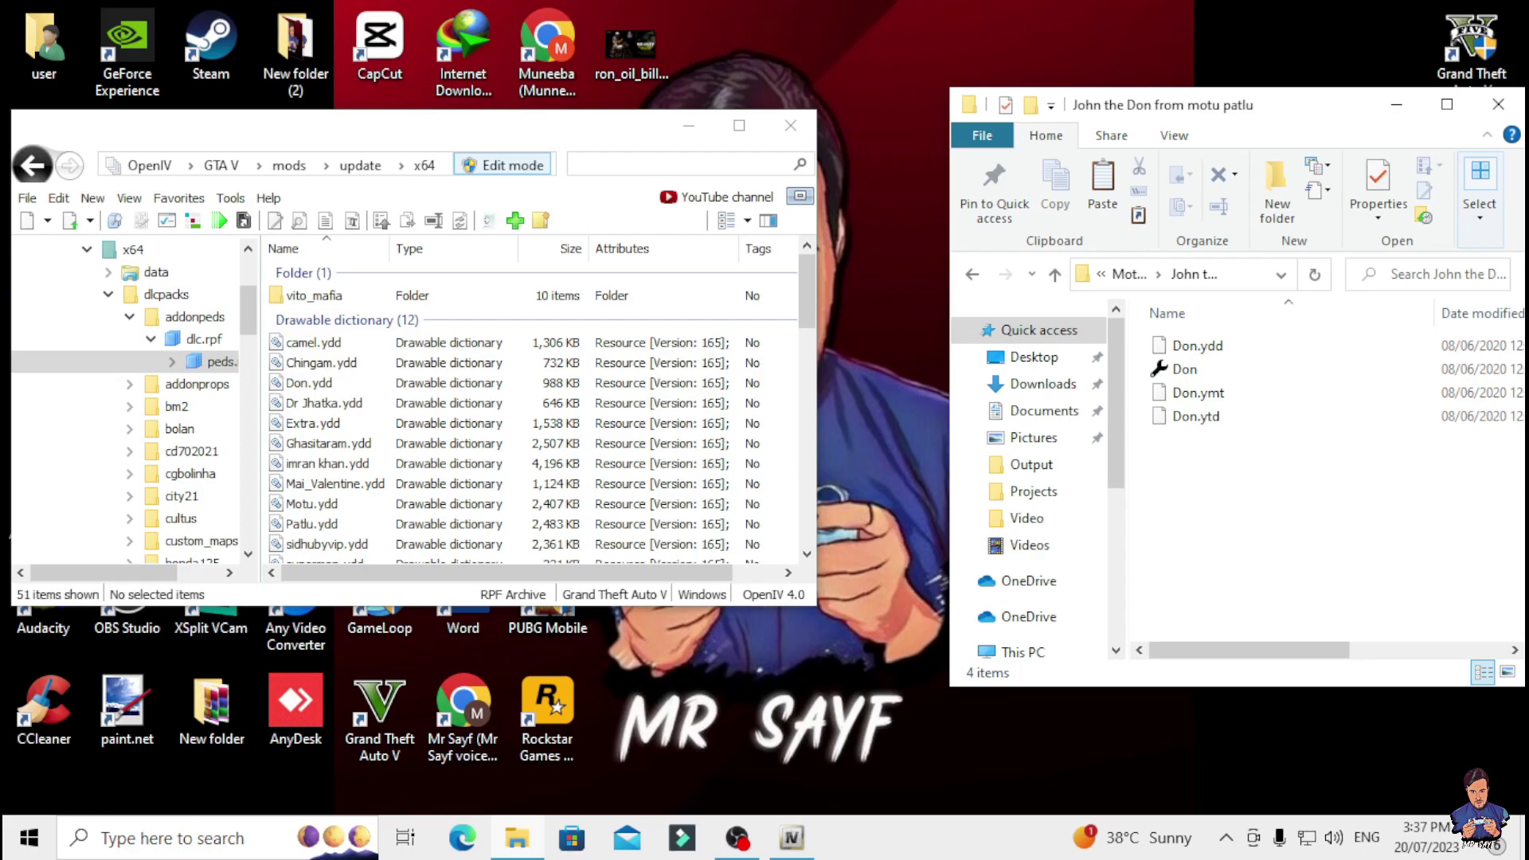
pyautogui.click(1055, 274)
pyautogui.click(1243, 440)
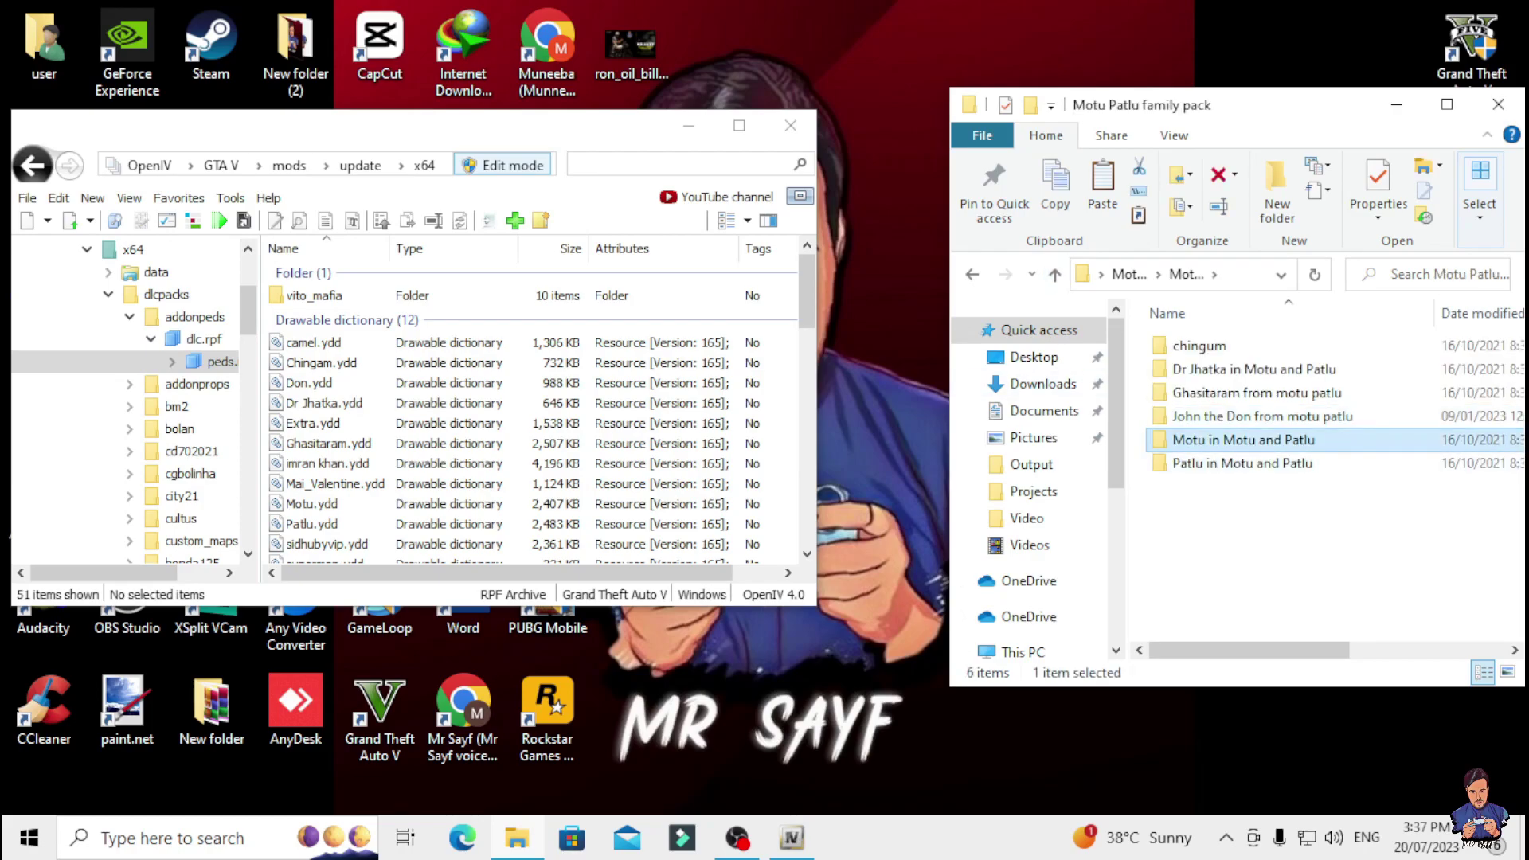
# Close OpenIV and the Motu Patlu family pack folder.
pyautogui.moveTo(1179, 470)
pyautogui.click(790, 125)
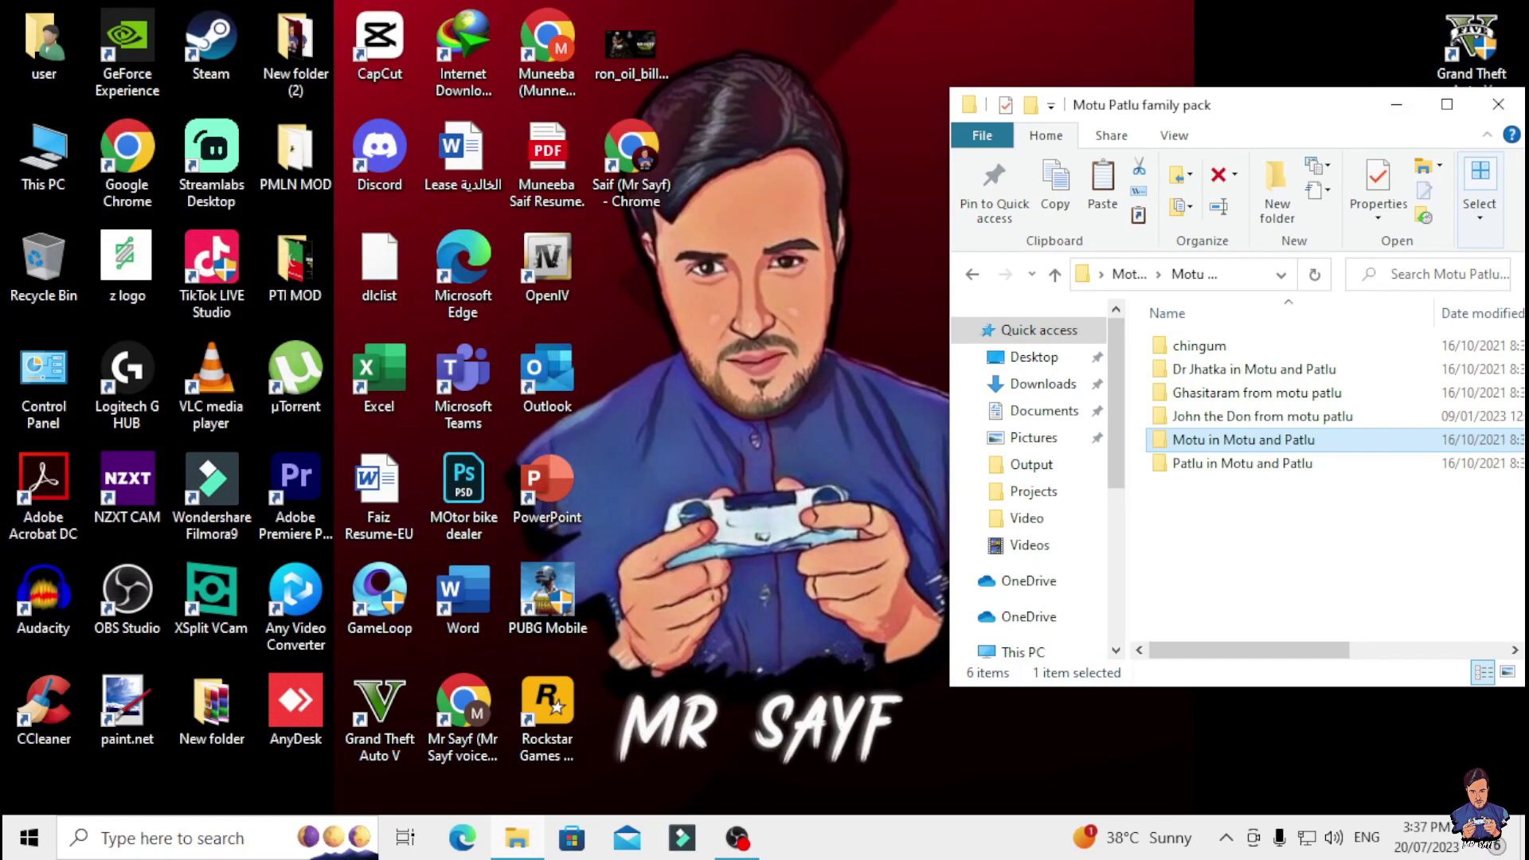
pyautogui.click(1499, 104)
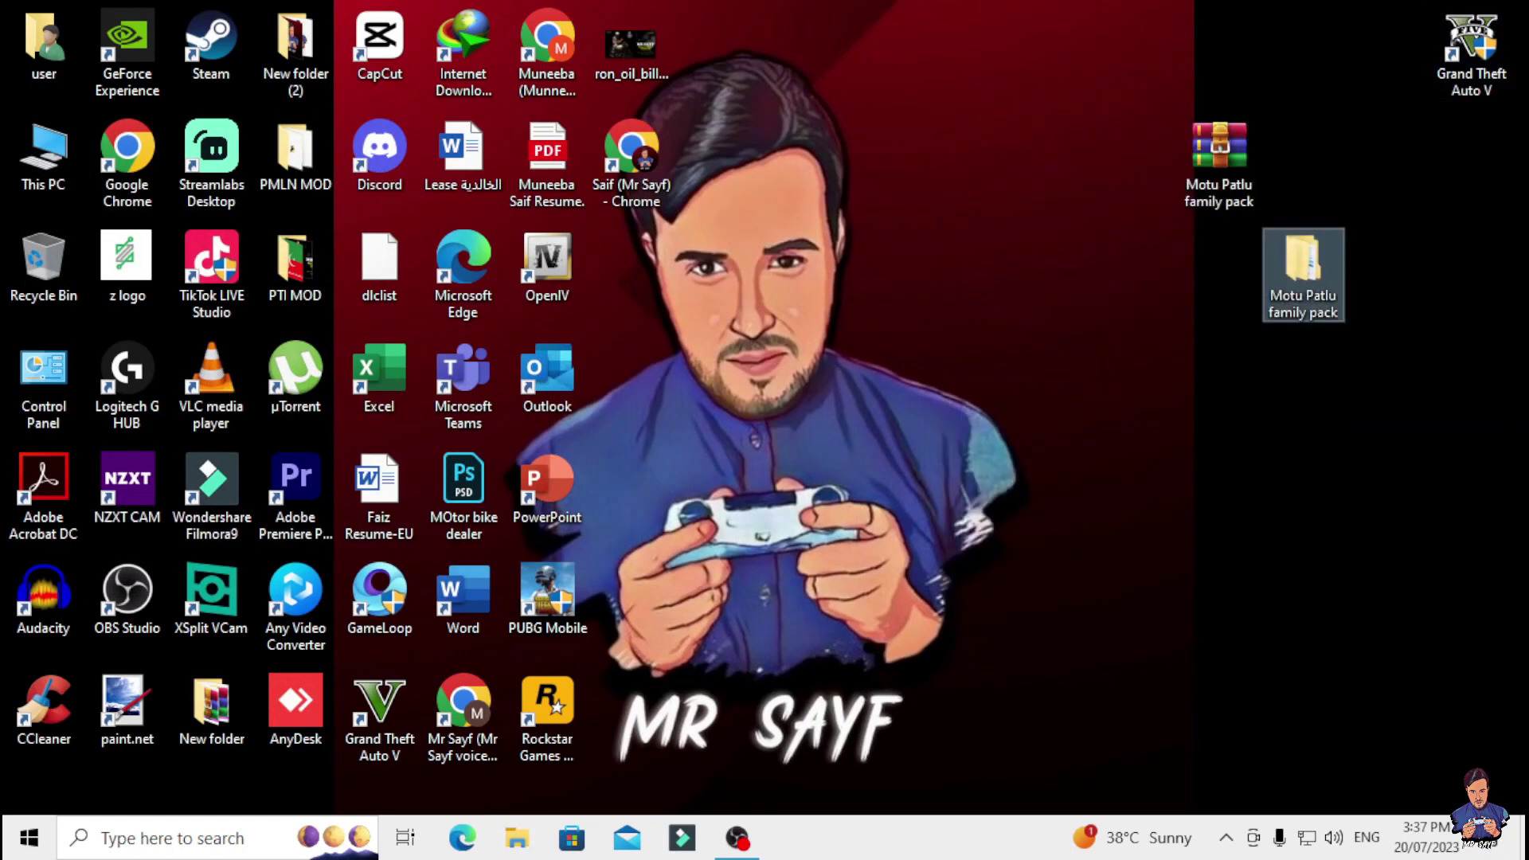
# Open the file location of the desktop's Grand Theft Auto V shortcut and select the AddonPeds Editor application there.
pyautogui.moveTo(1472, 44); pyautogui.dragTo(1387, 44)
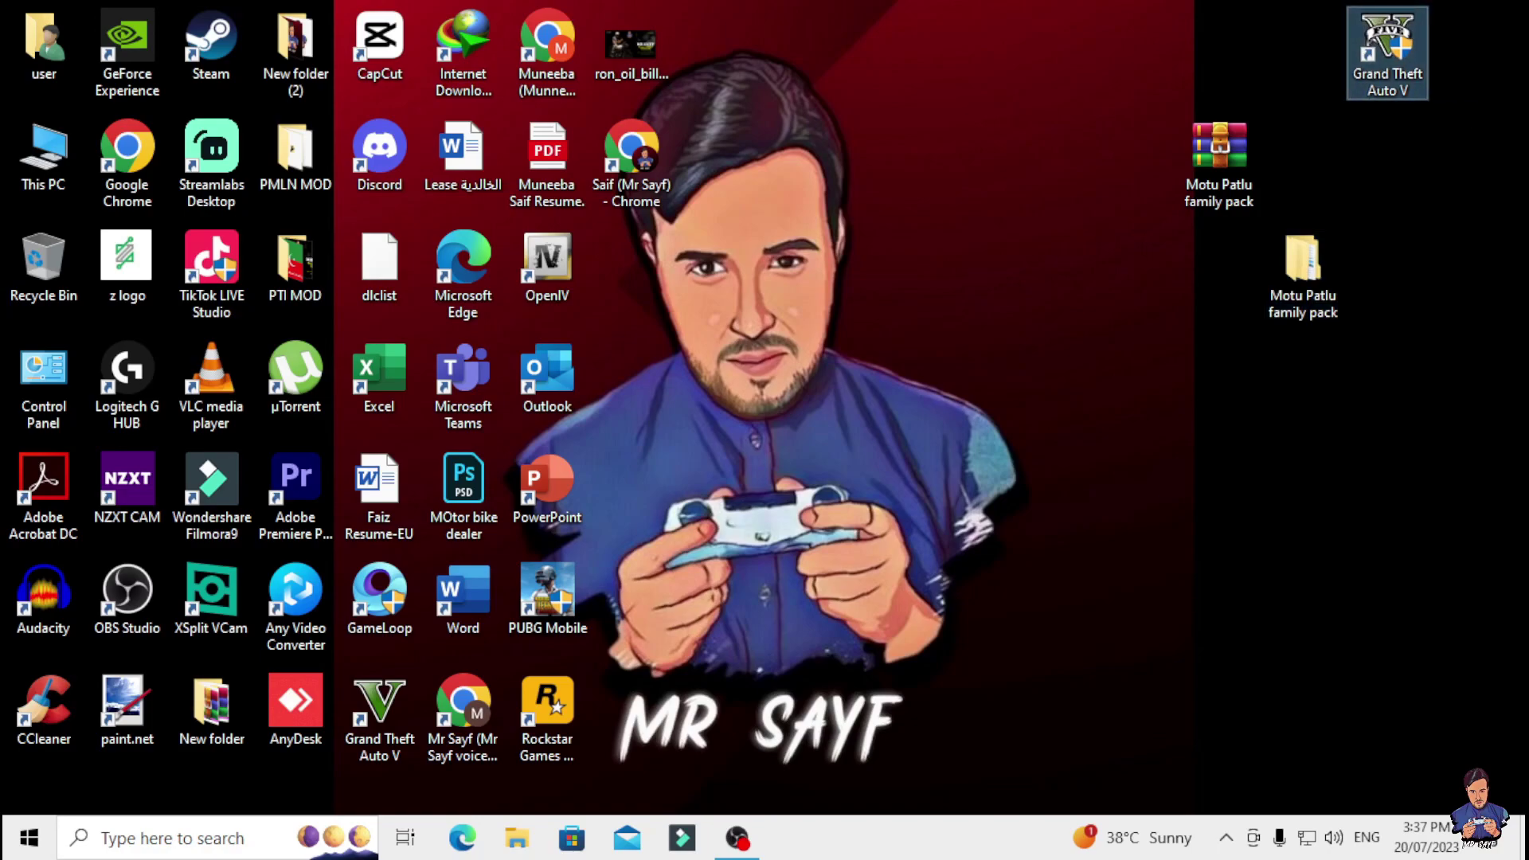
pyautogui.rightClick(1390, 74)
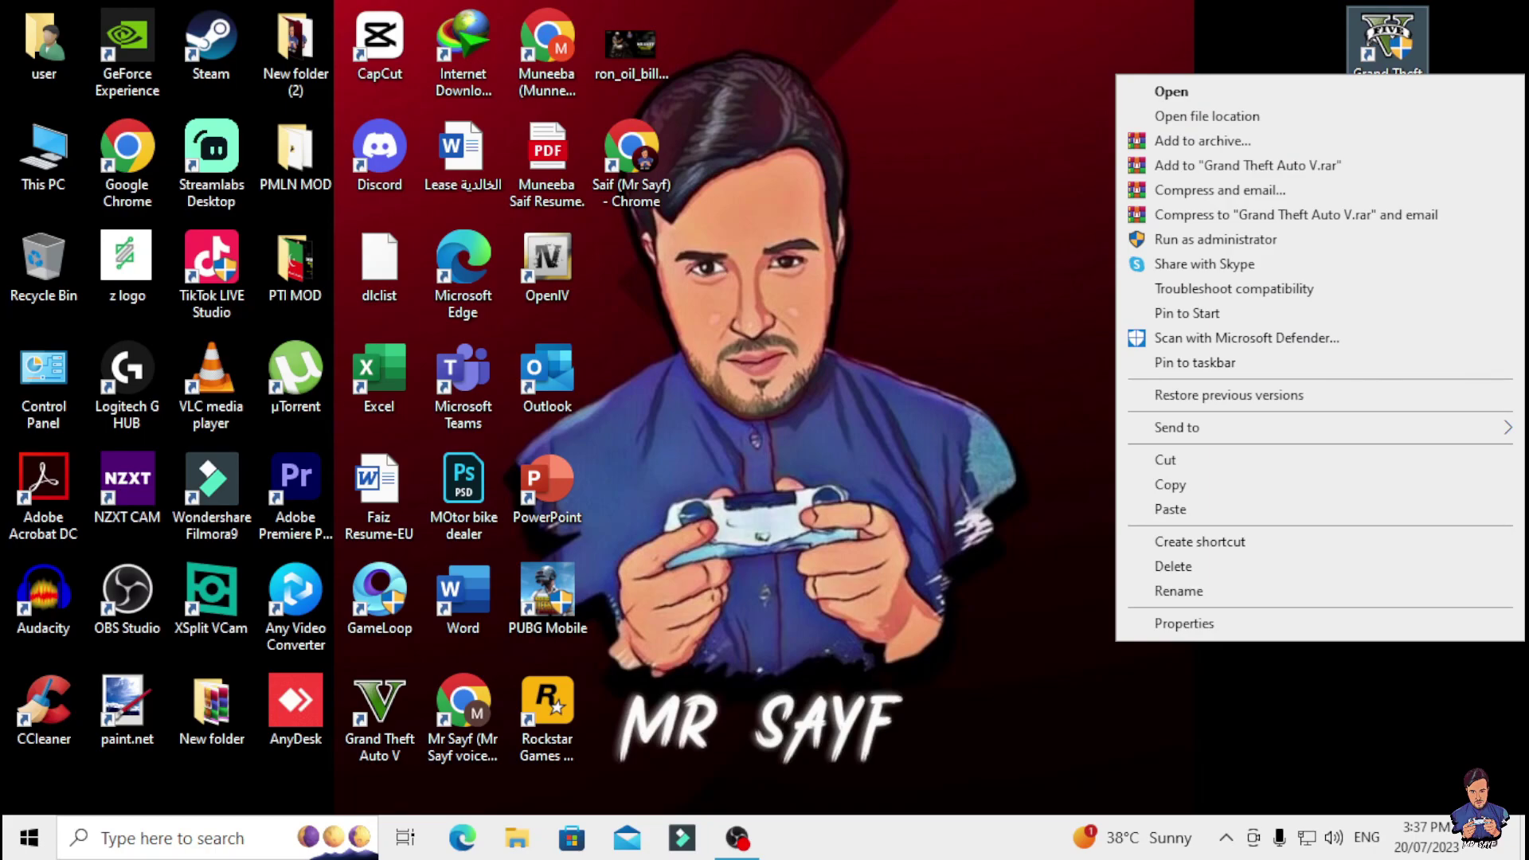
pyautogui.click(1206, 116)
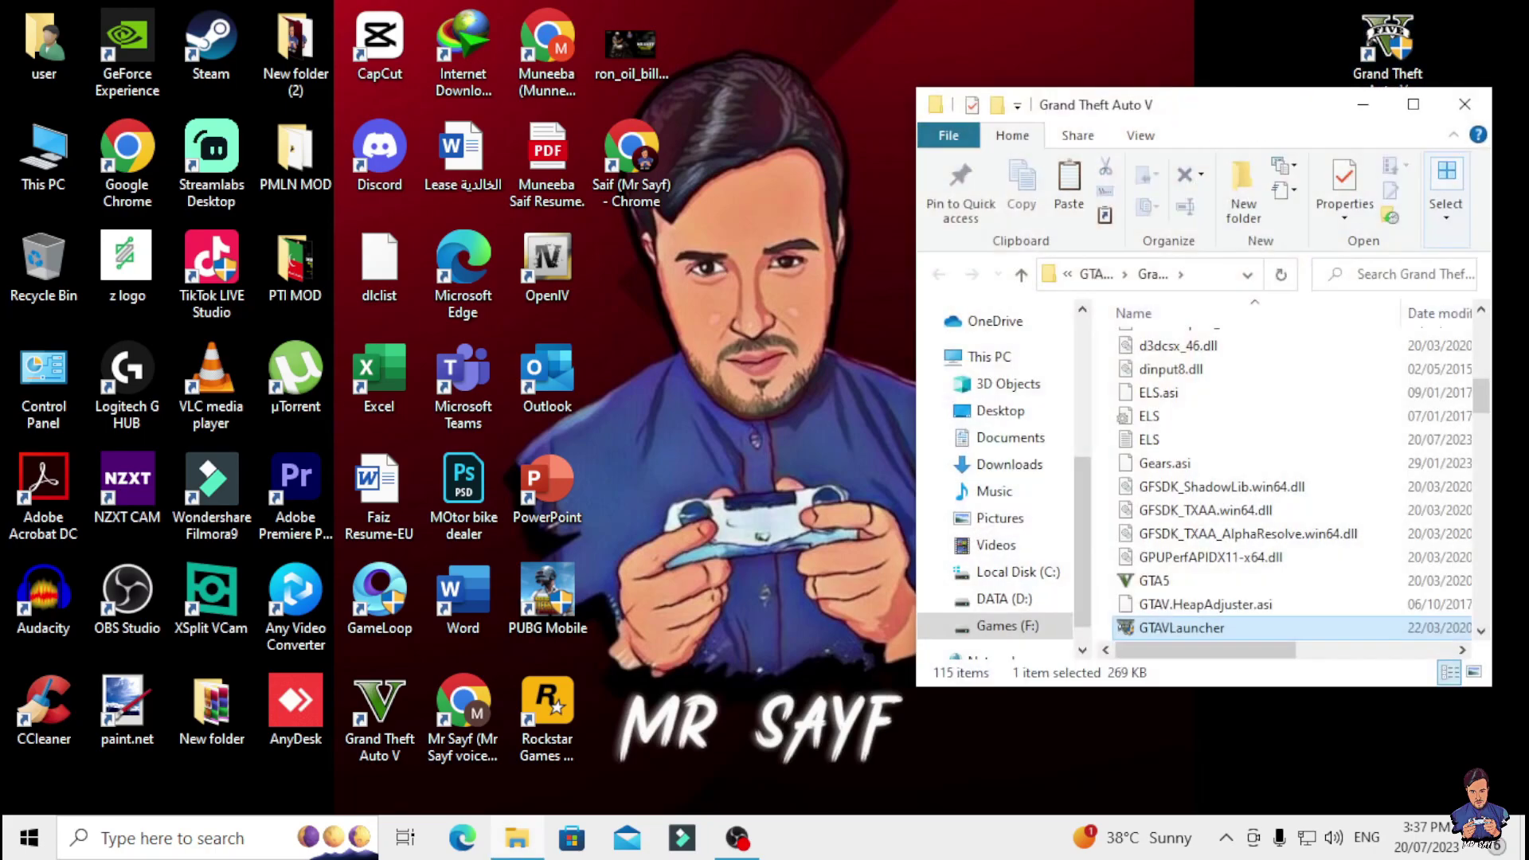
pyautogui.click(1414, 104)
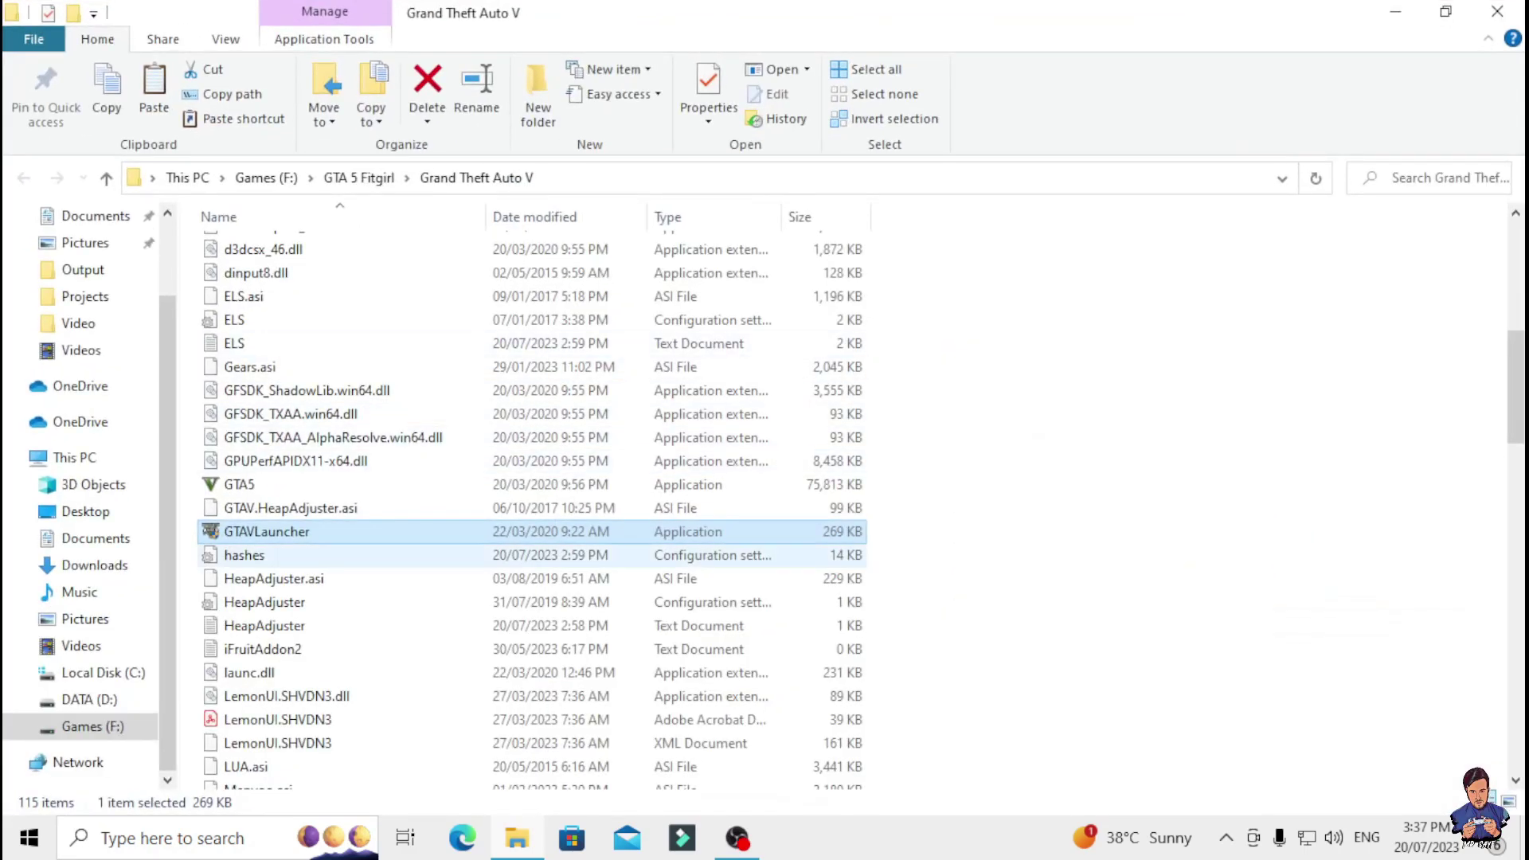
pyautogui.scroll(8, 335, 517)
pyautogui.scroll(-1, 335, 510)
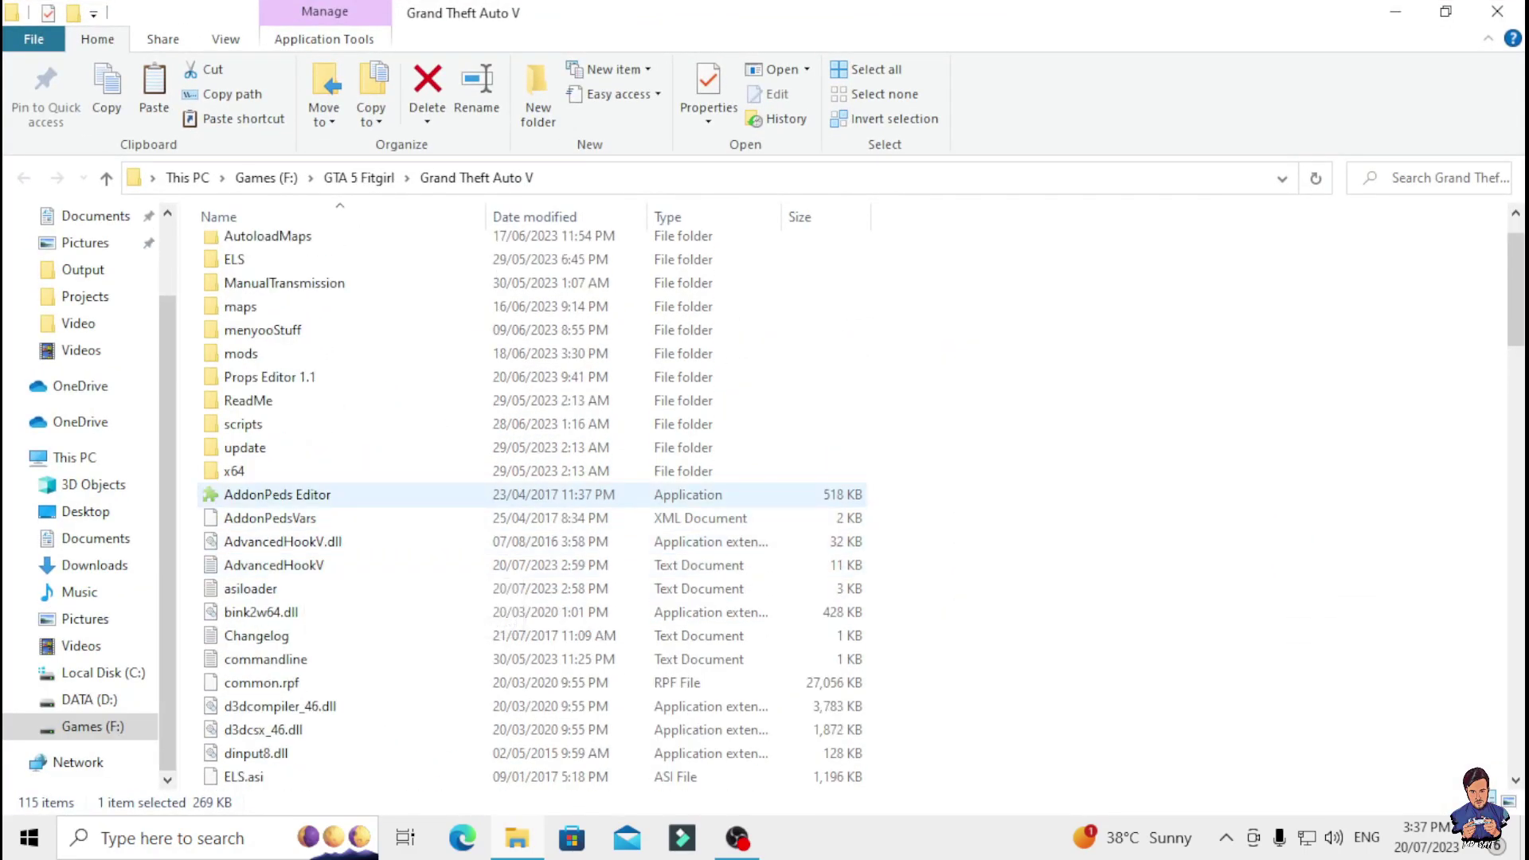
pyautogui.click(327, 494)
pyautogui.scroll(1, 327, 497)
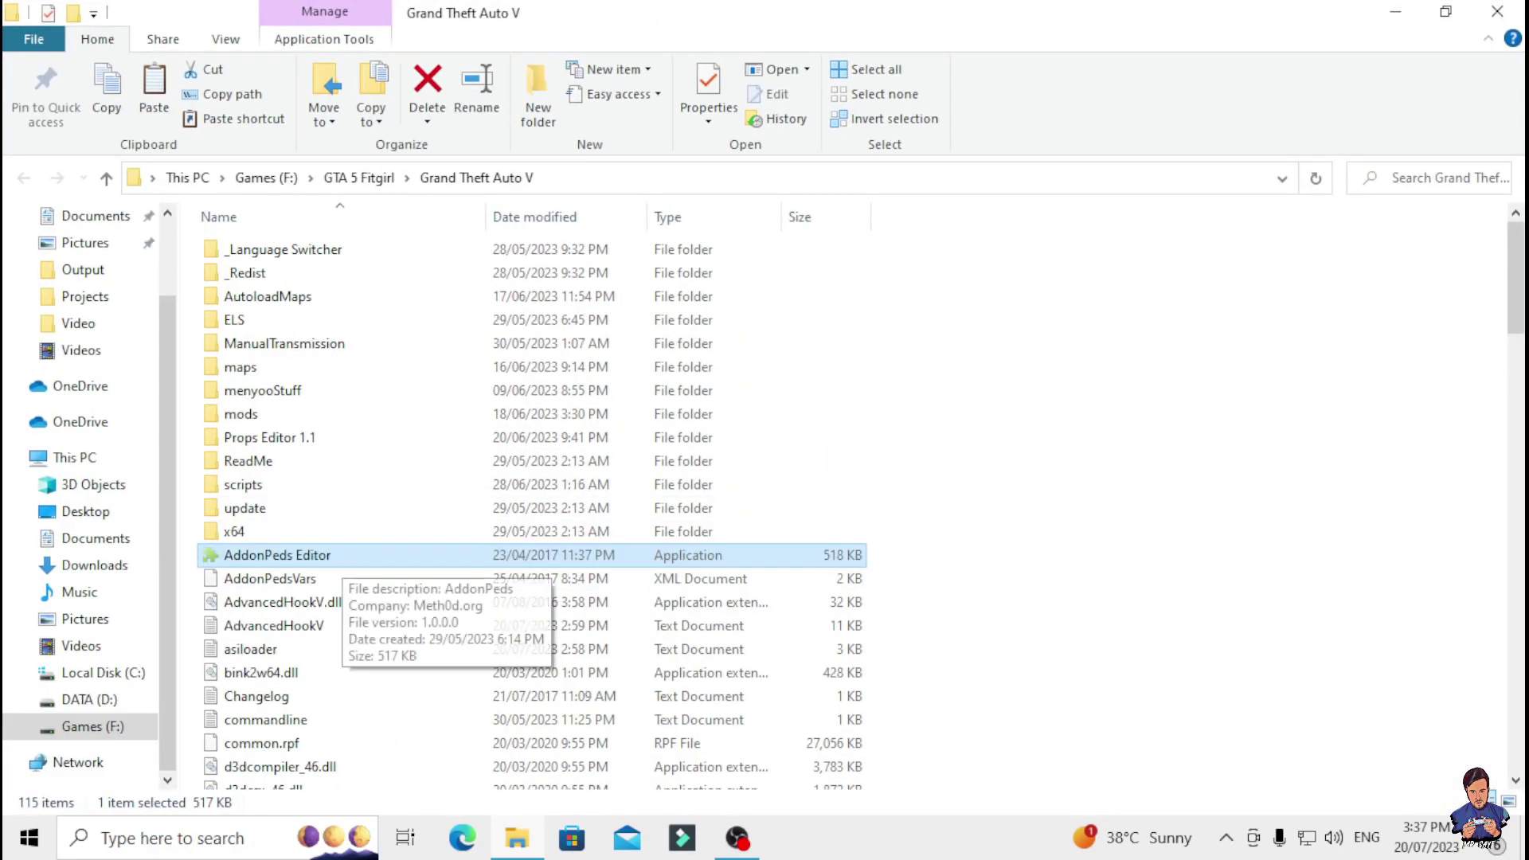
# Run AddonPeds Editor as administrator and open the form for a new ped.
pyautogui.rightClick(343, 558)
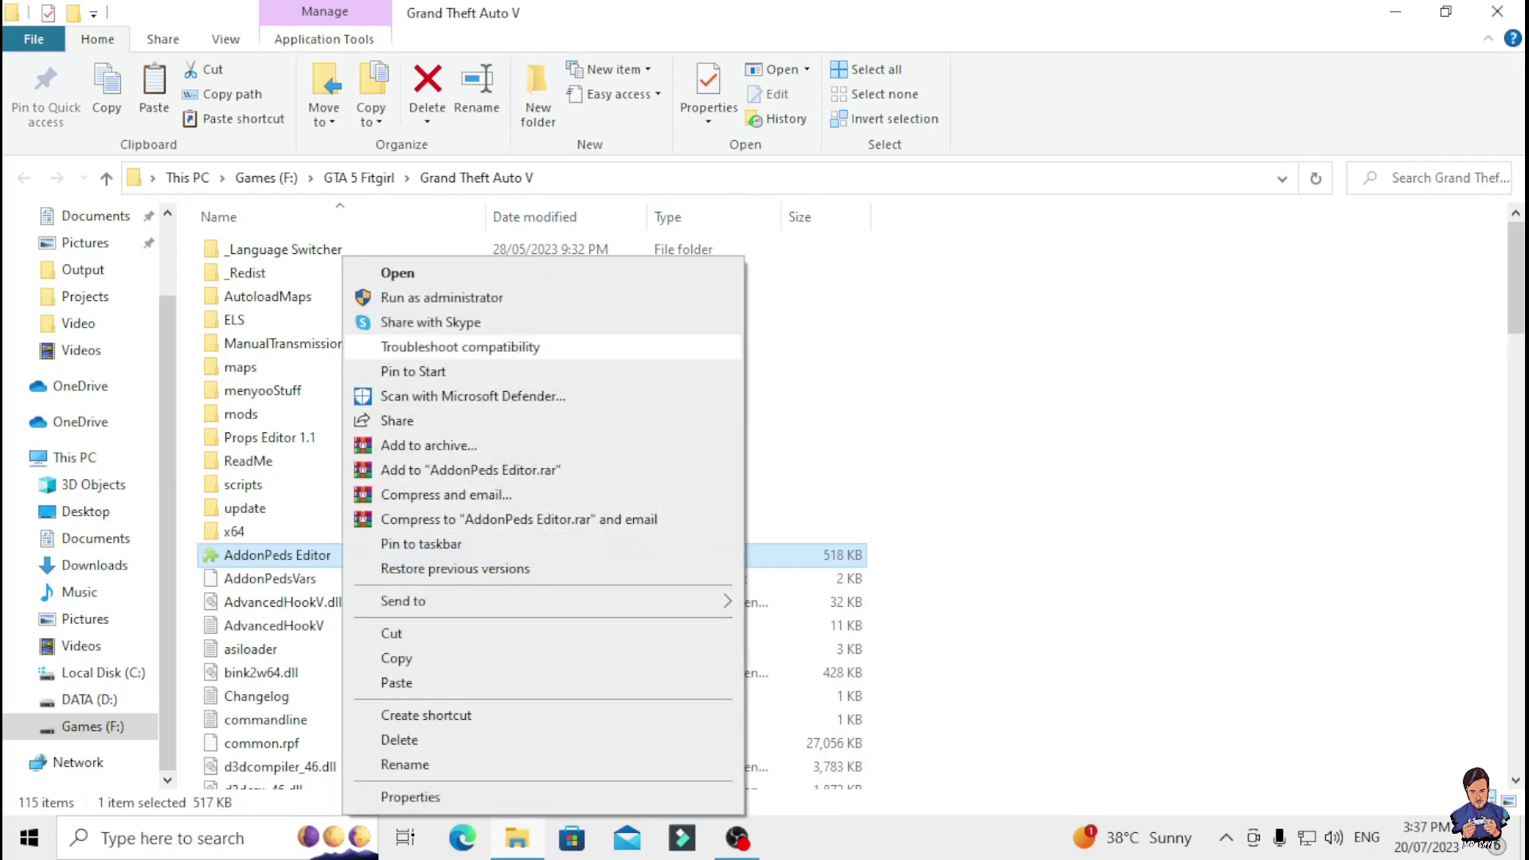
pyautogui.click(442, 297)
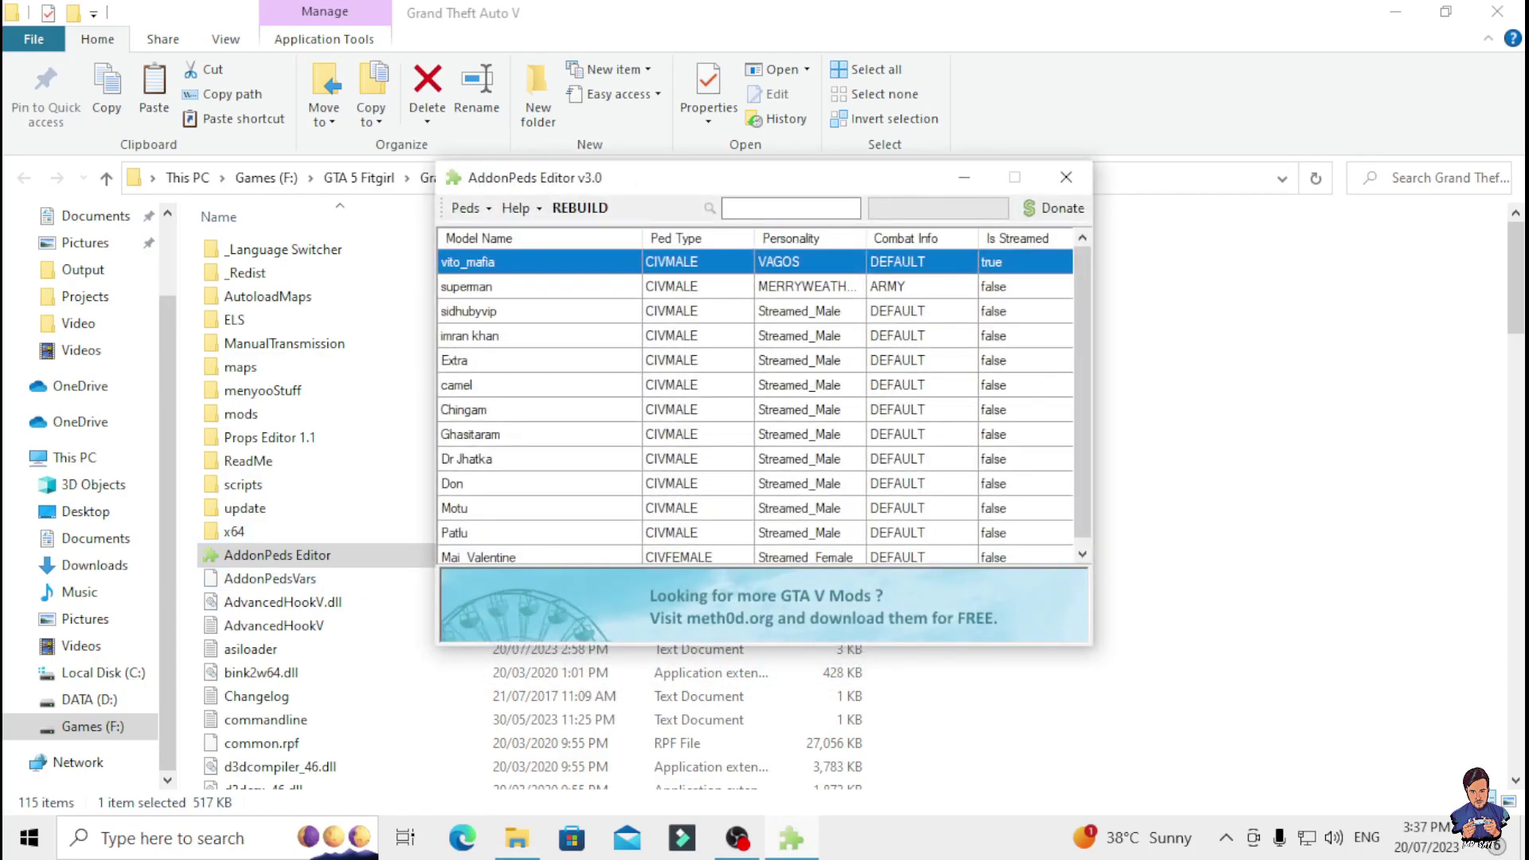
pyautogui.click(466, 208)
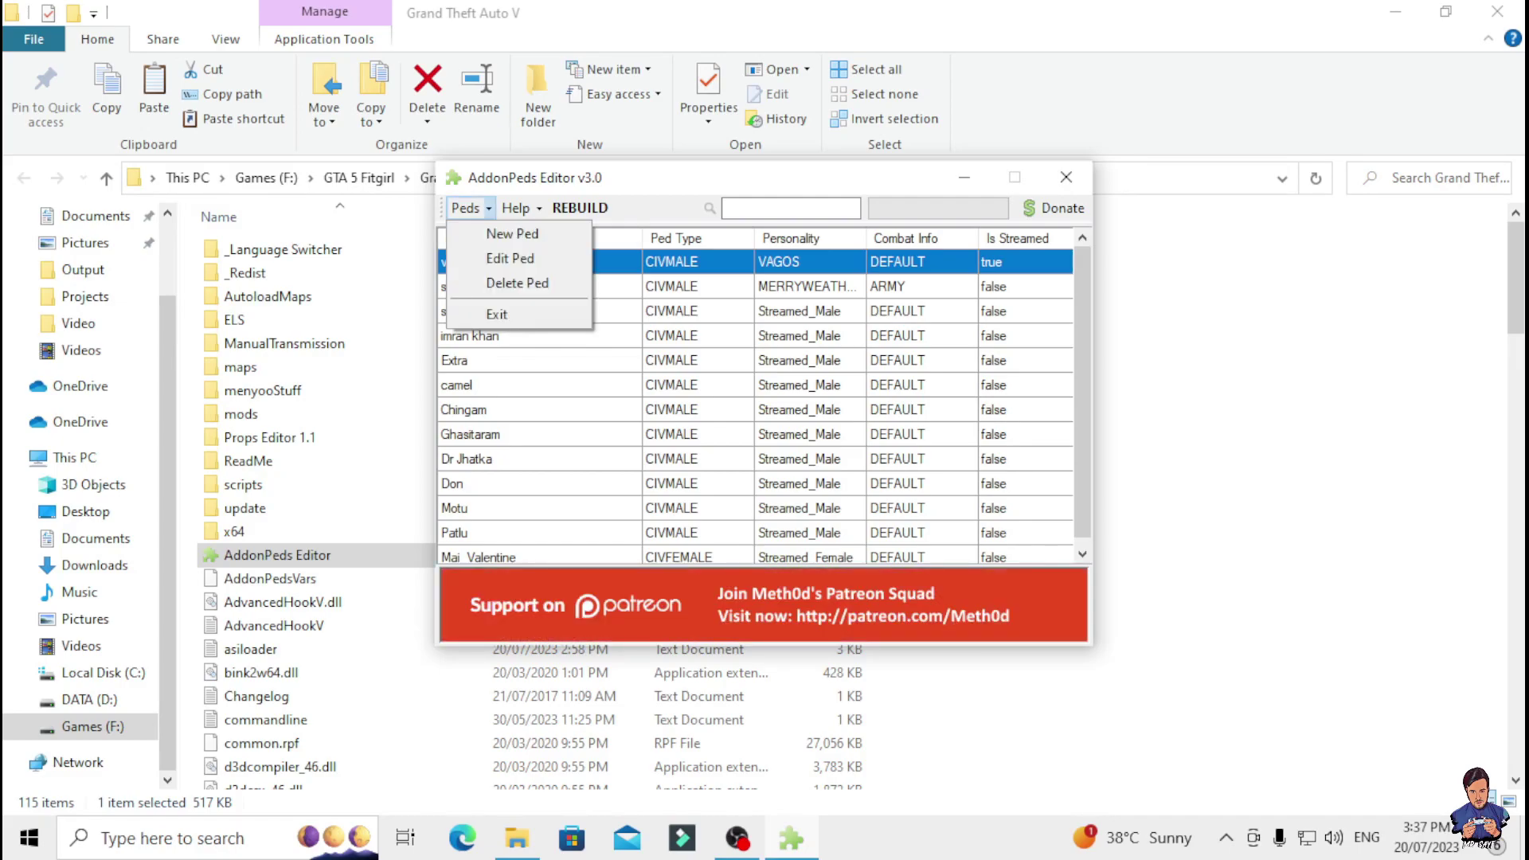
pyautogui.click(512, 233)
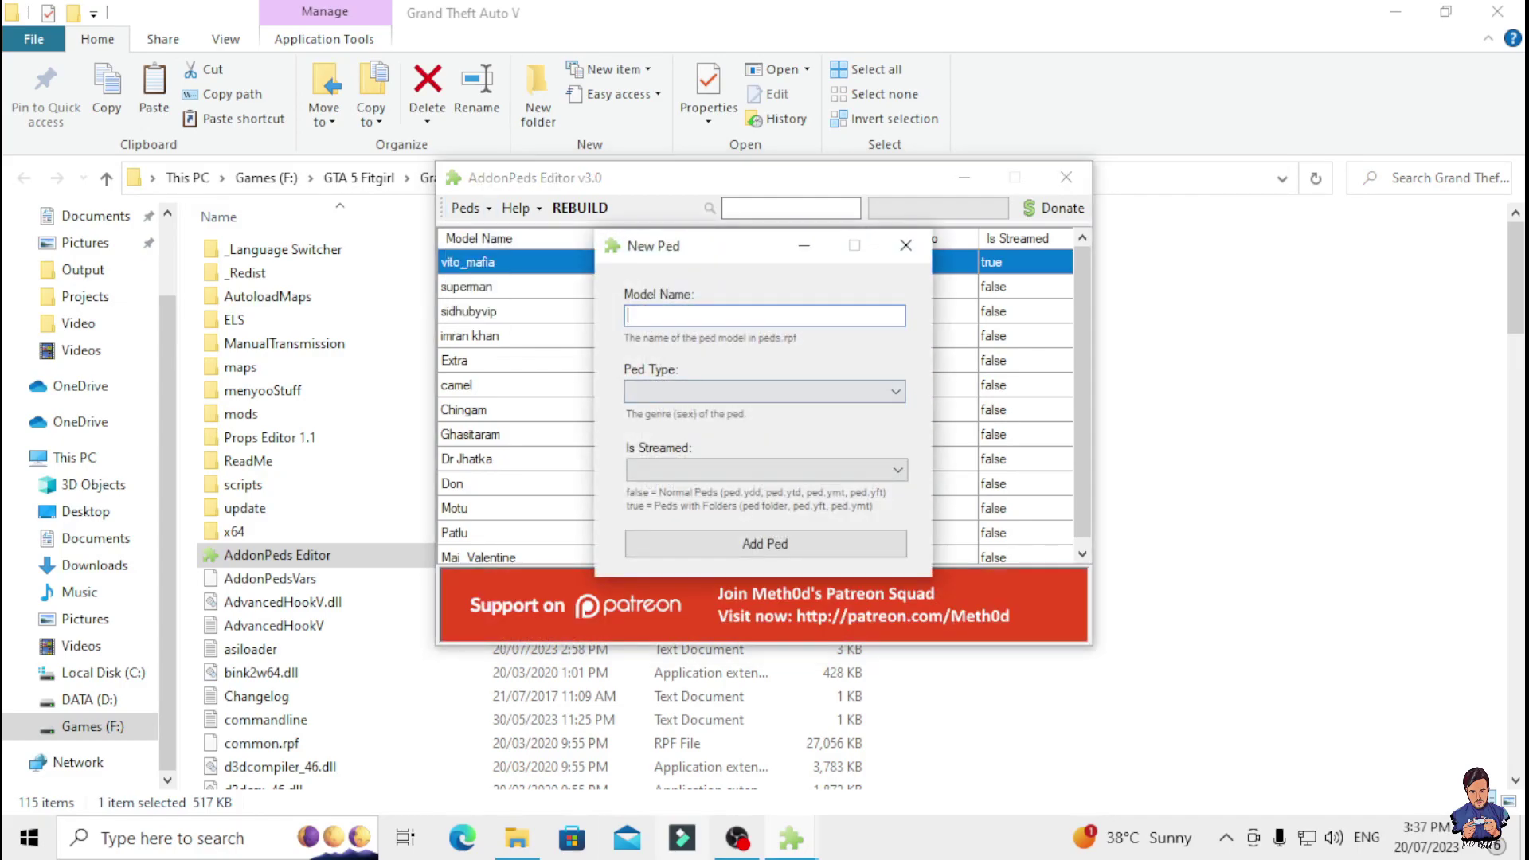
# Minimize the Grand Theft Auto V folder window and open the Motu Patlu family pack folder on the desktop.
pyautogui.click(1395, 12)
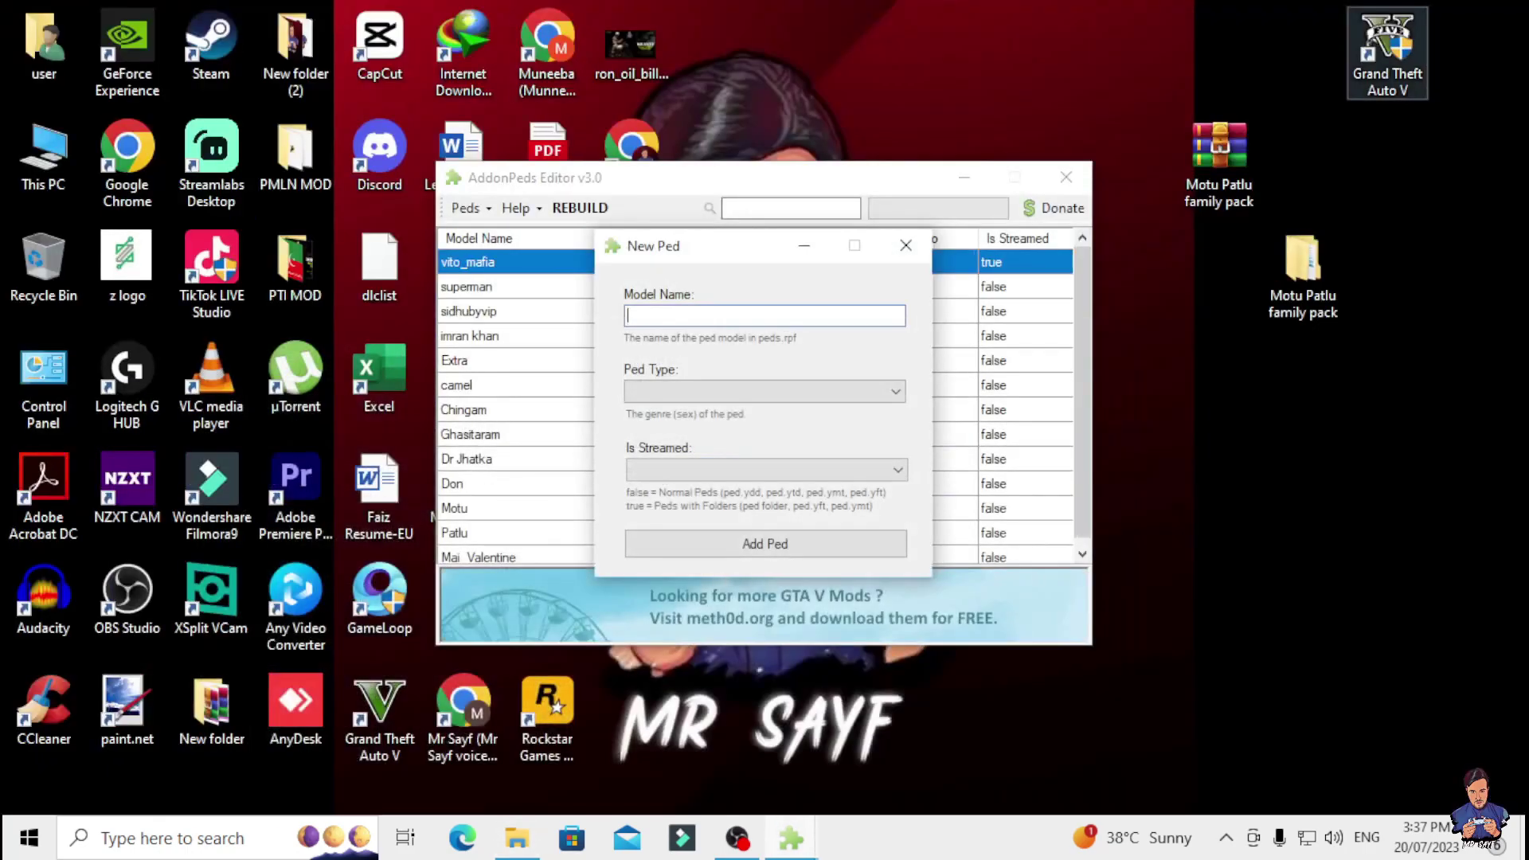
pyautogui.doubleClick(1303, 275)
pyautogui.doubleClick(1303, 275)
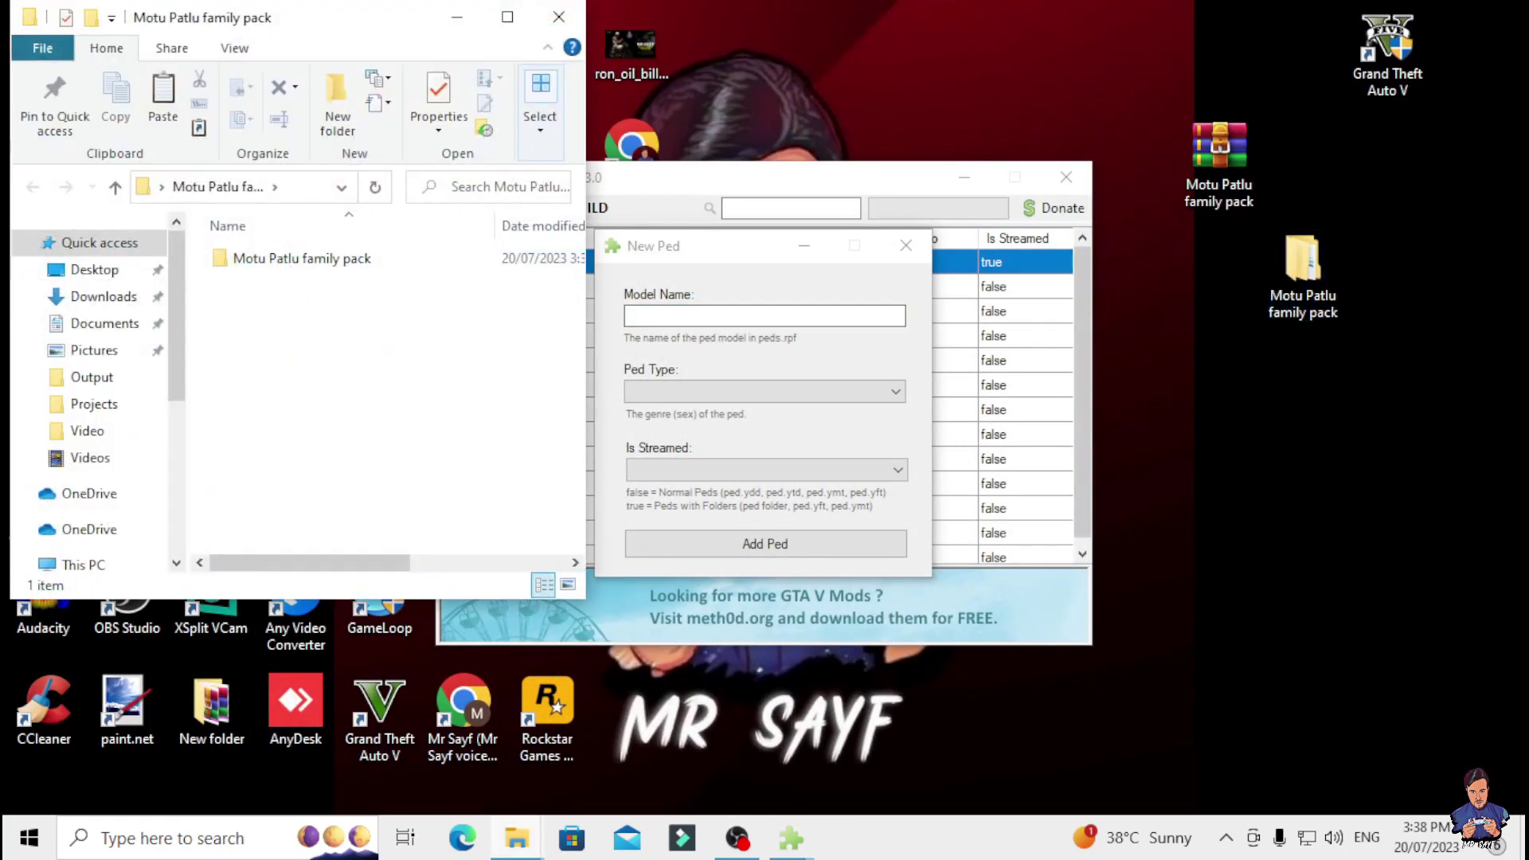
# Place the AddonPeds Editor window beside the folder window and delete the existing Chingam ped from its list.
pyautogui.click(803, 246)
pyautogui.moveTo(800, 176); pyautogui.dragTo(974, 160)
pyautogui.scroll(-1, 928, 380)
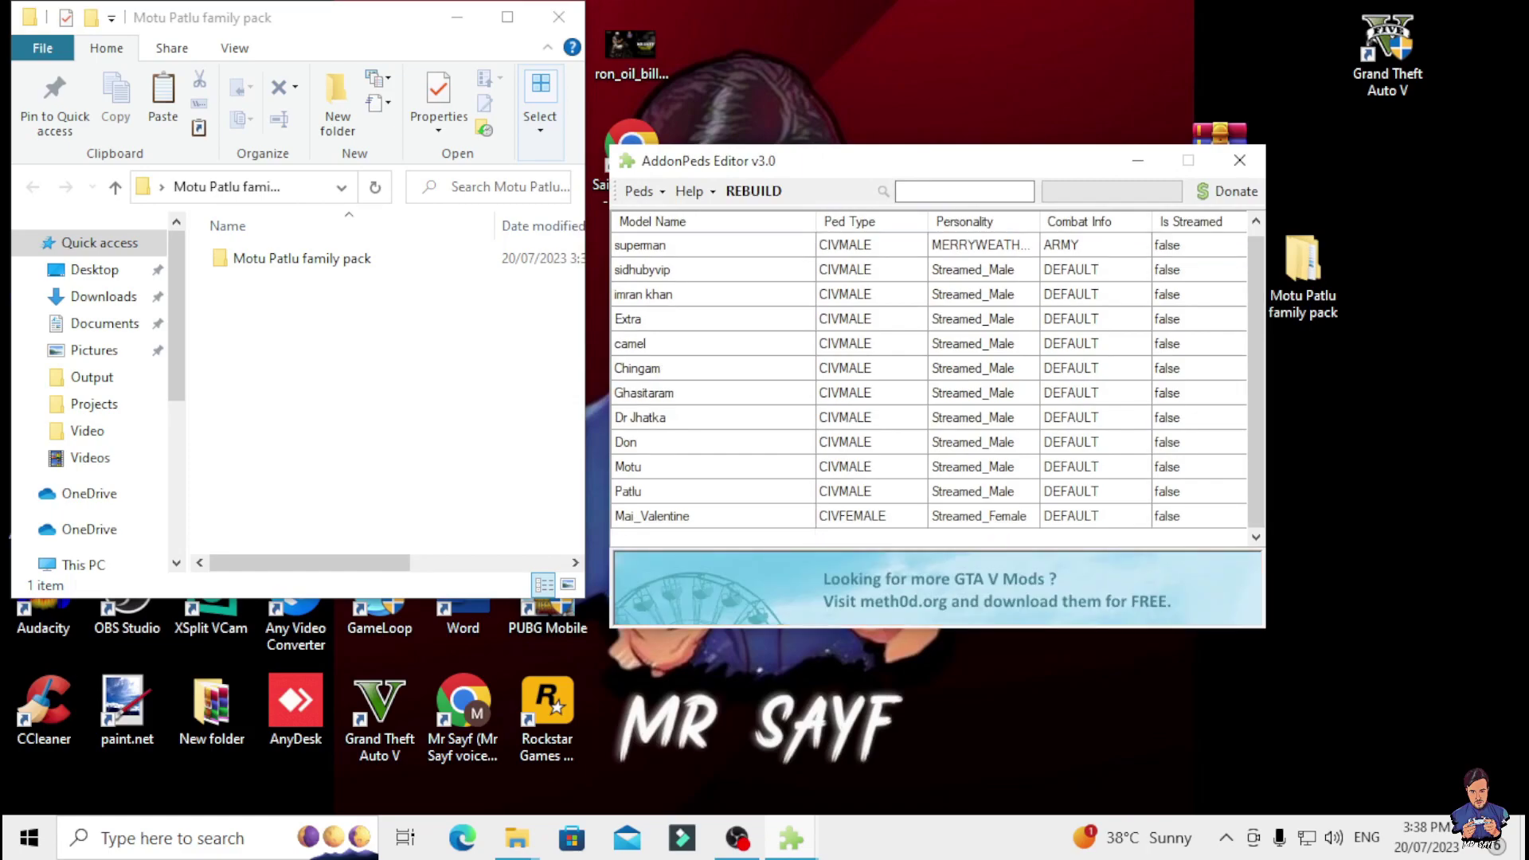
pyautogui.click(713, 368)
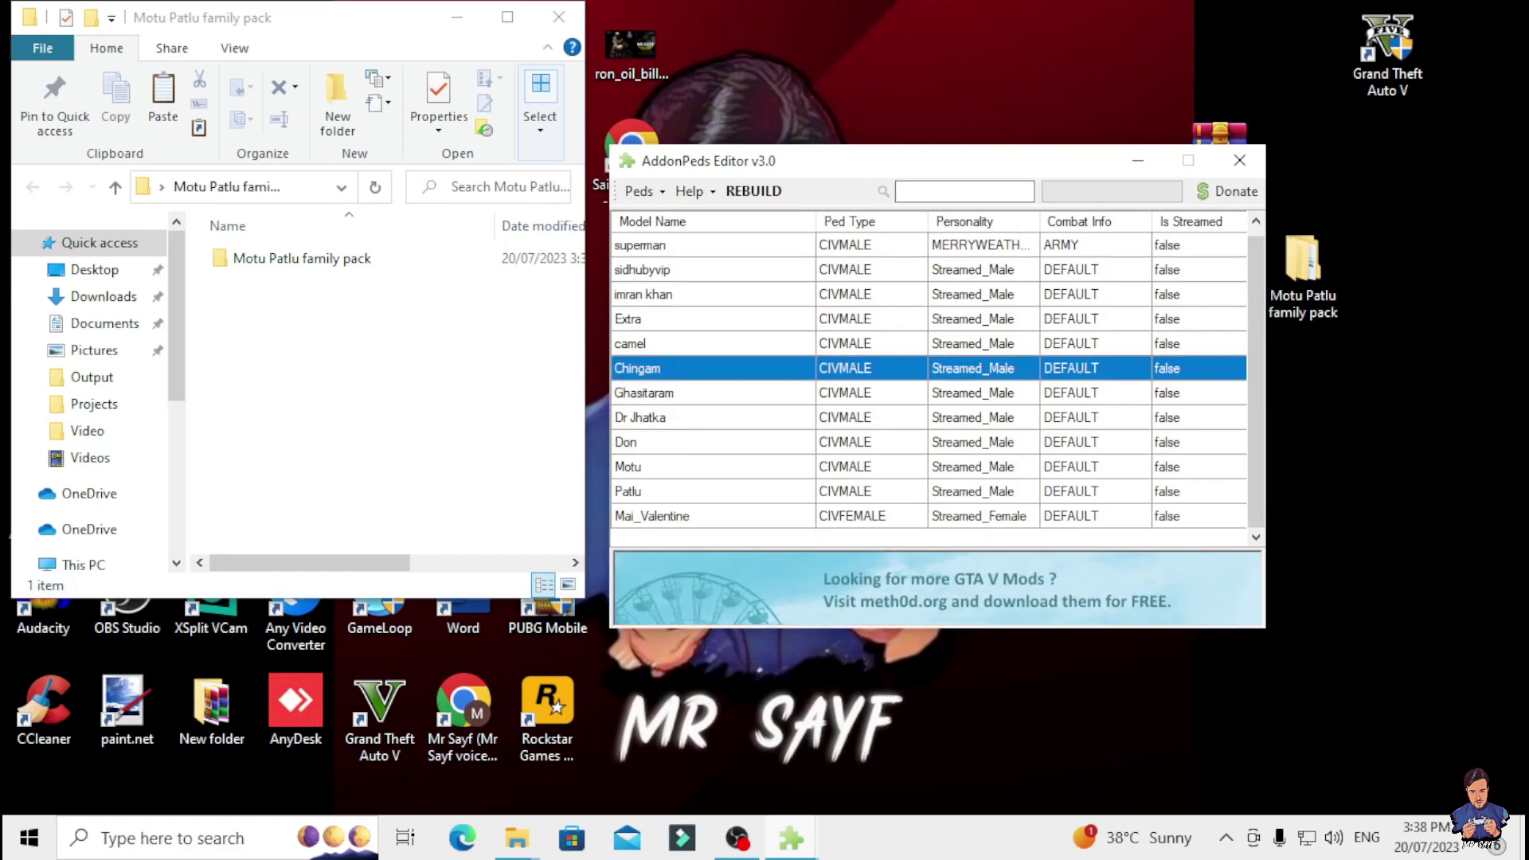
pyautogui.press('Delete')
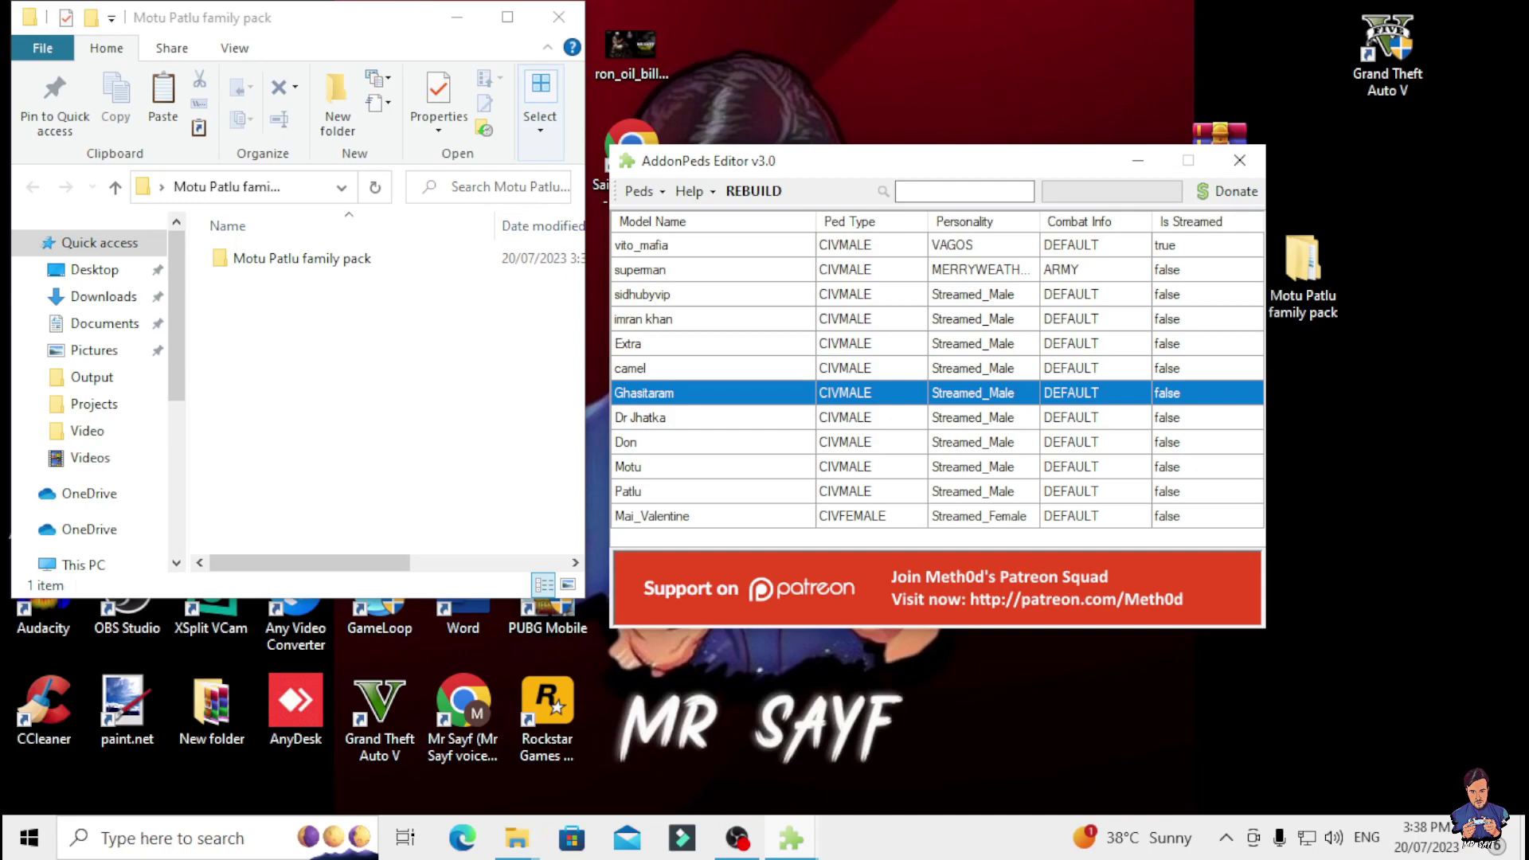
# Open the pack's chingum folder and copy the name Chingam from the Chingam.ydd file without renaming it.
pyautogui.doubleClick(1304, 274)
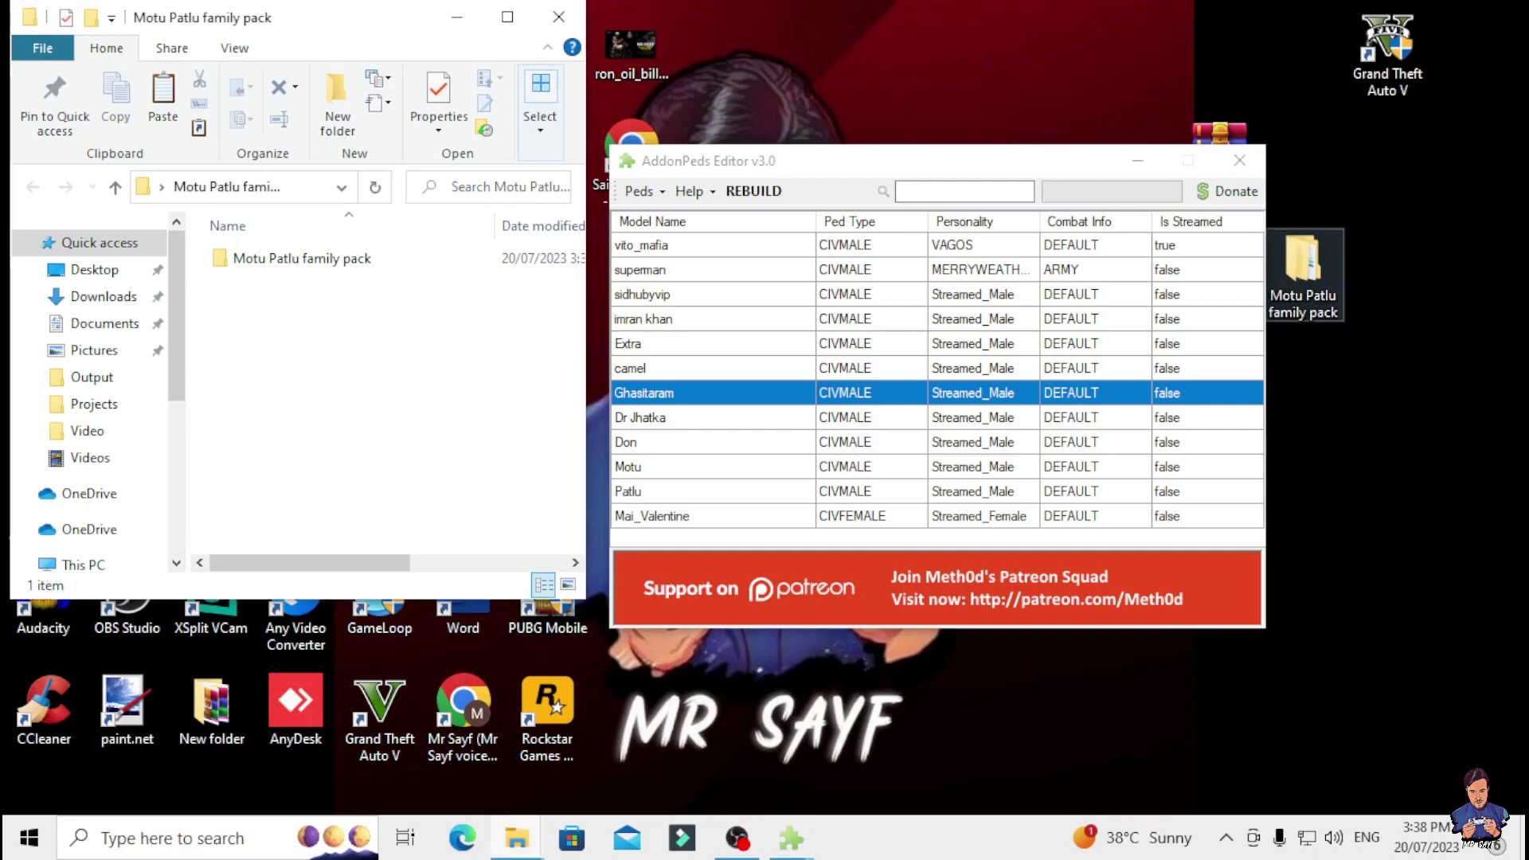
pyautogui.doubleClick(303, 258)
pyautogui.doubleClick(263, 258)
pyautogui.rightClick(258, 258)
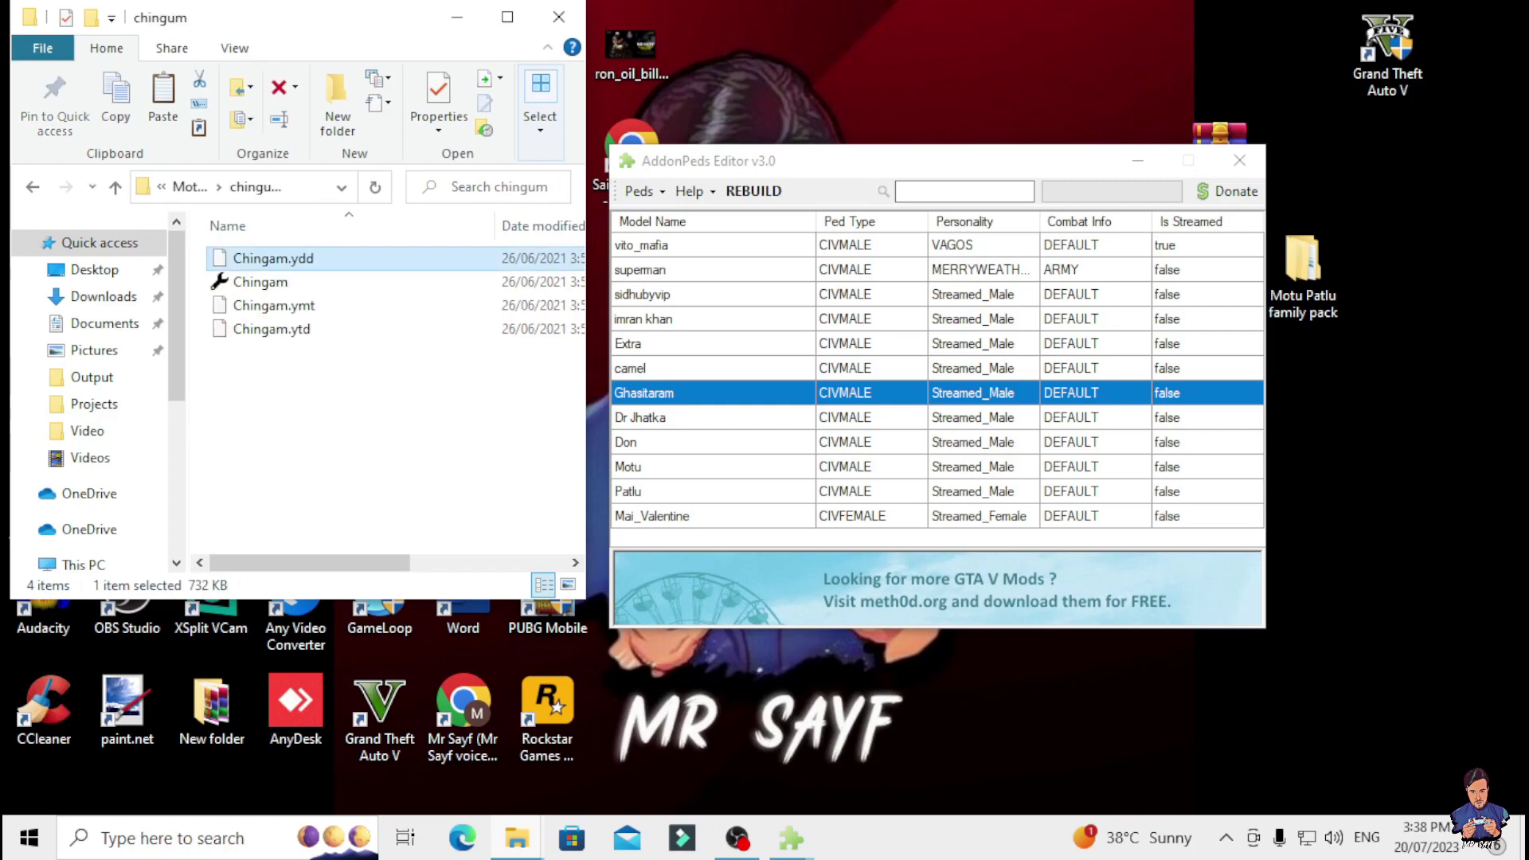
pyautogui.click(320, 678)
pyautogui.hotkey('ctrl', 'c')
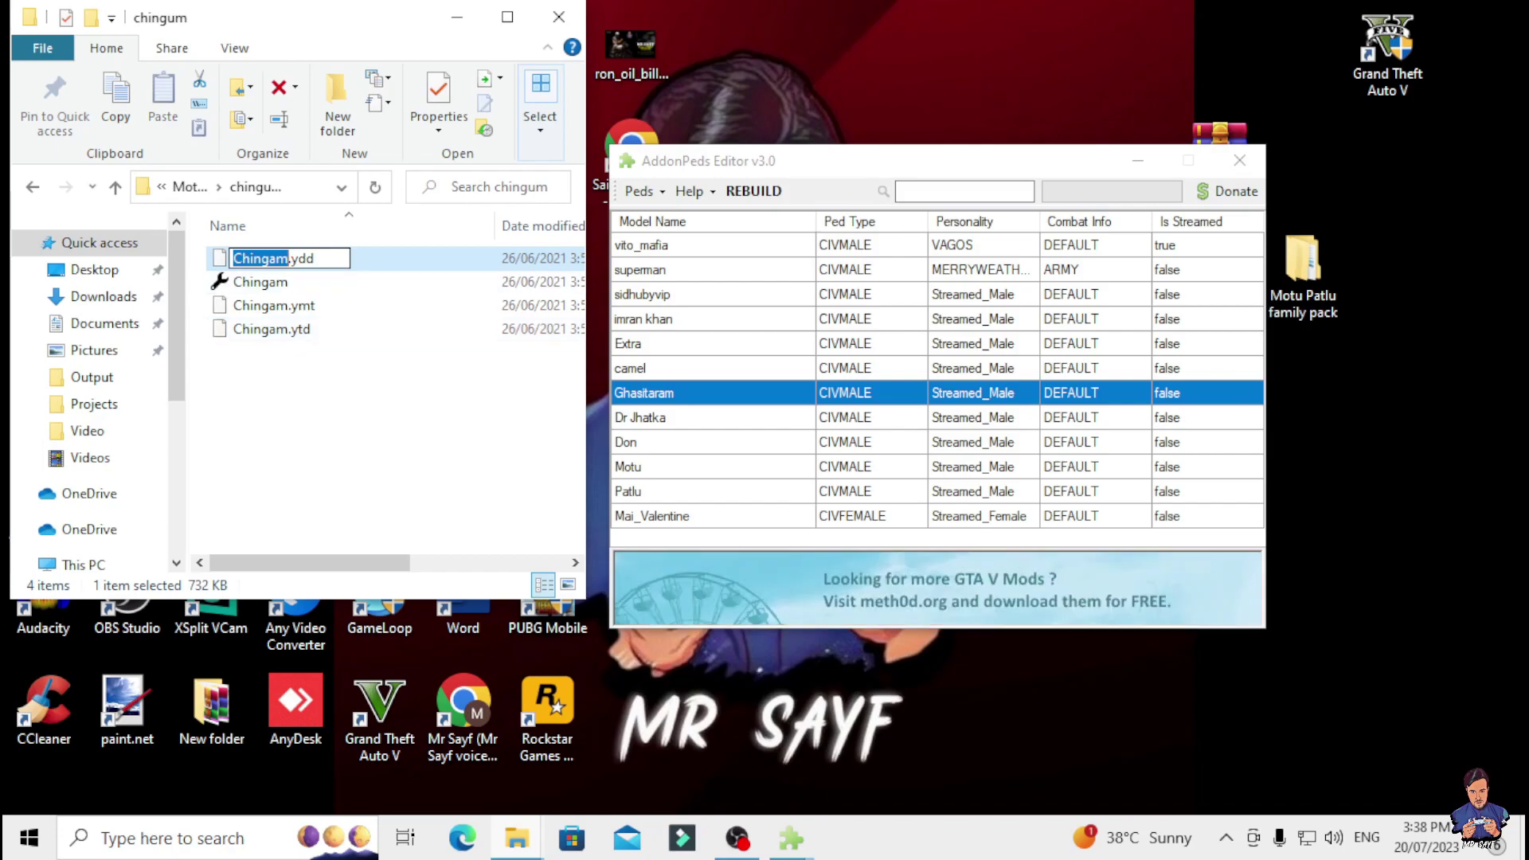
pyautogui.press('Return')
# Add a new ped with model name Chingam, ped type Male and Is Streamed false, and rebuild the addon peds.
pyautogui.click(639, 191)
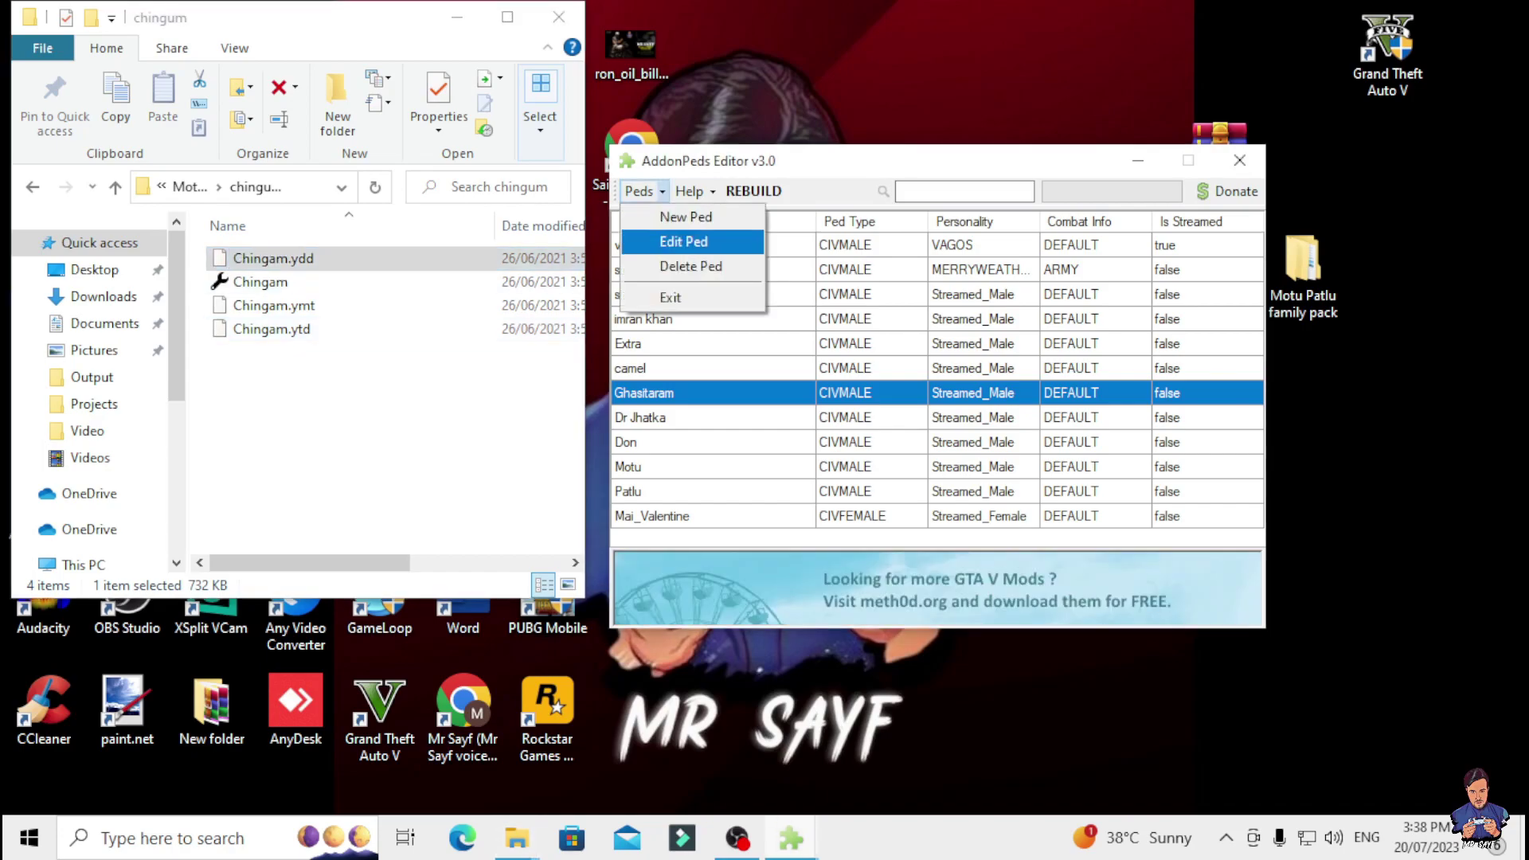
pyautogui.click(665, 215)
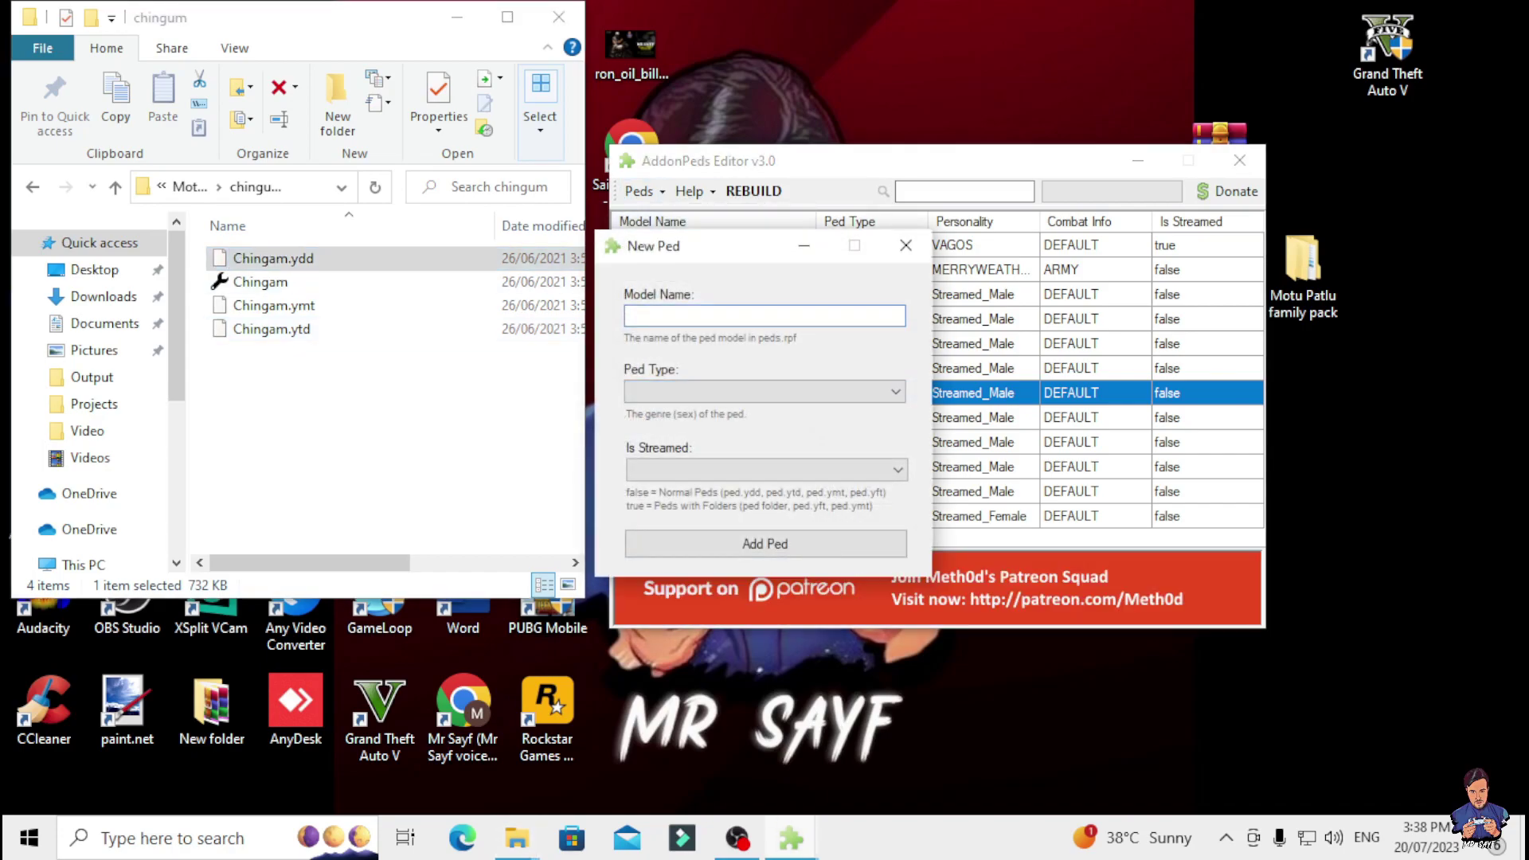
pyautogui.hotkey('ctrl', 'v')
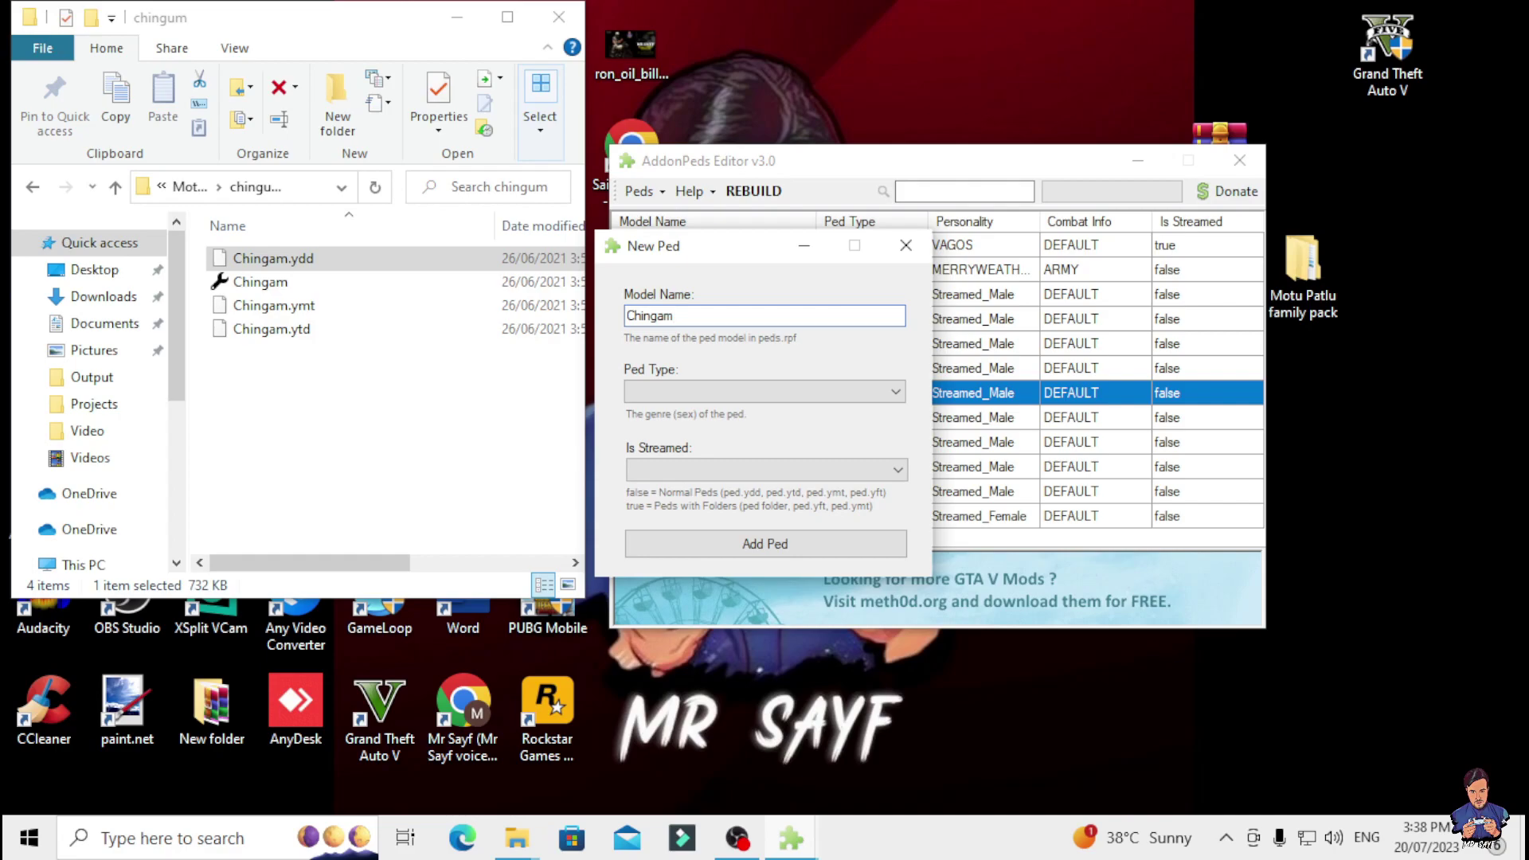
pyautogui.click(764, 391)
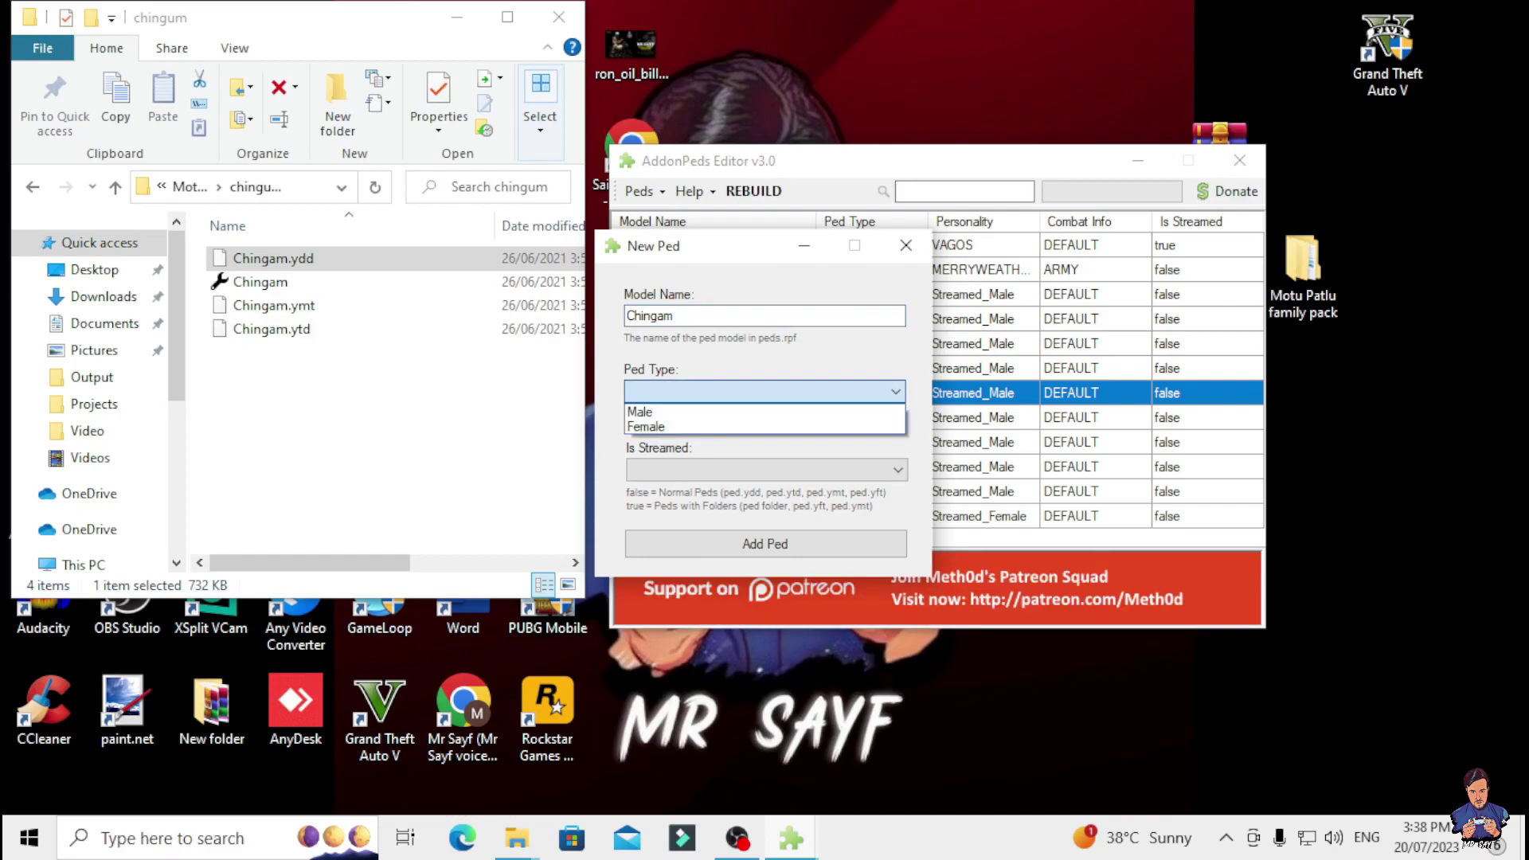
pyautogui.click(640, 411)
pyautogui.click(765, 469)
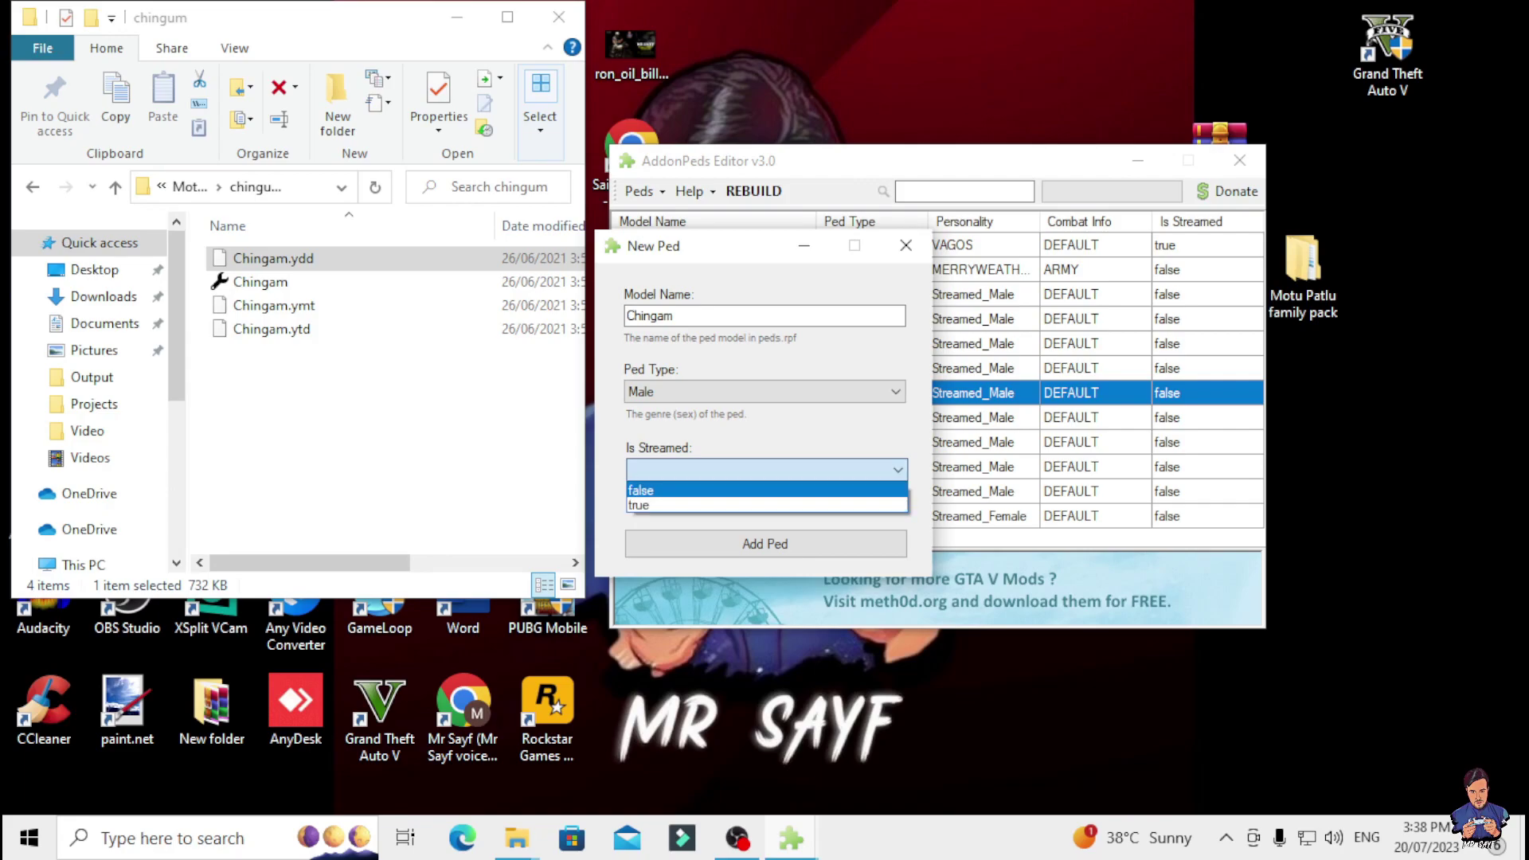
pyautogui.click(641, 489)
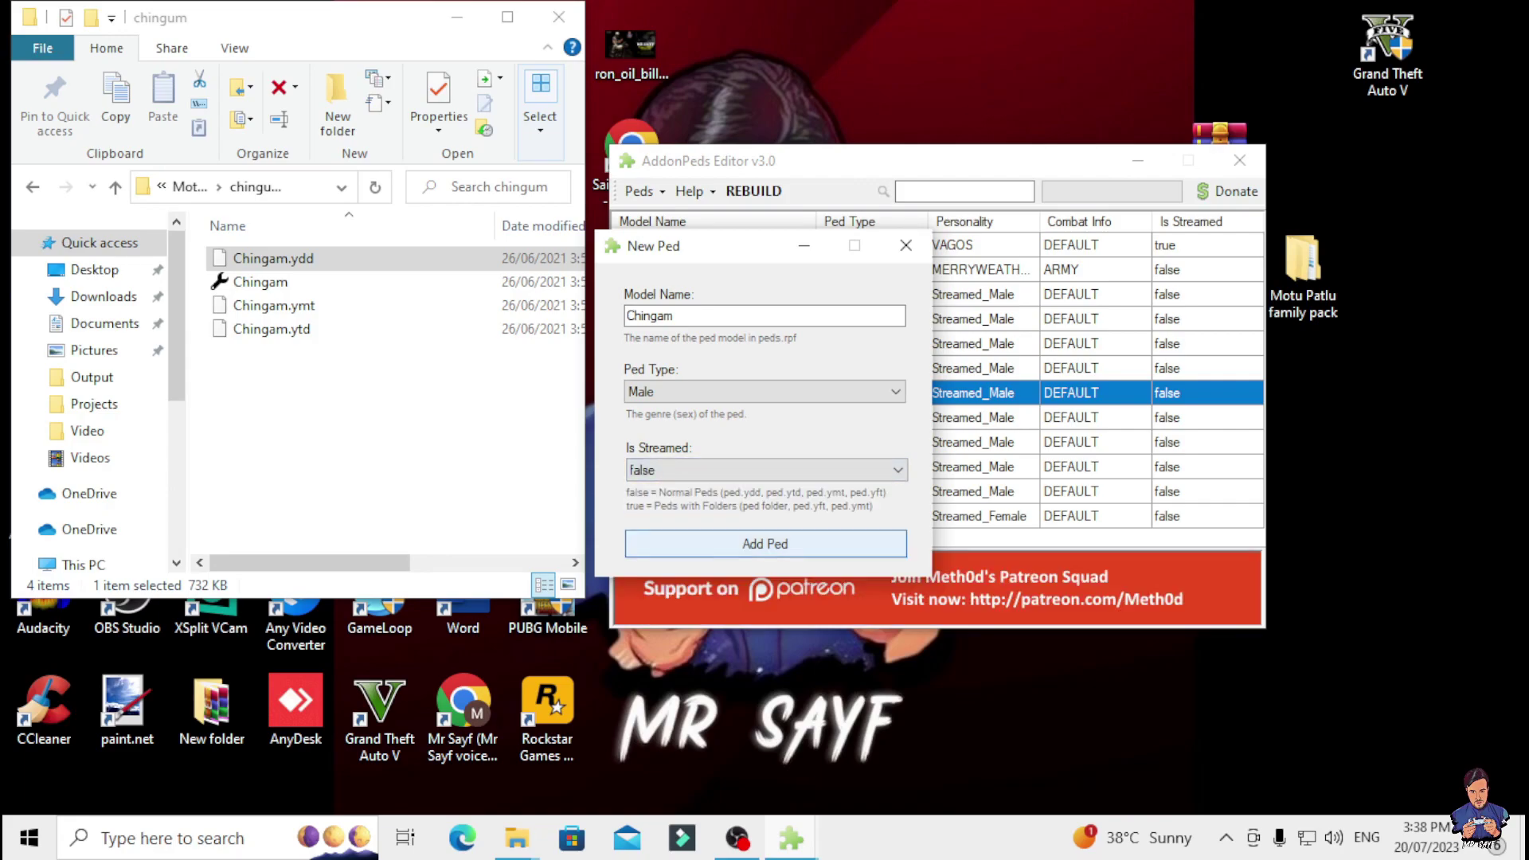
pyautogui.click(764, 544)
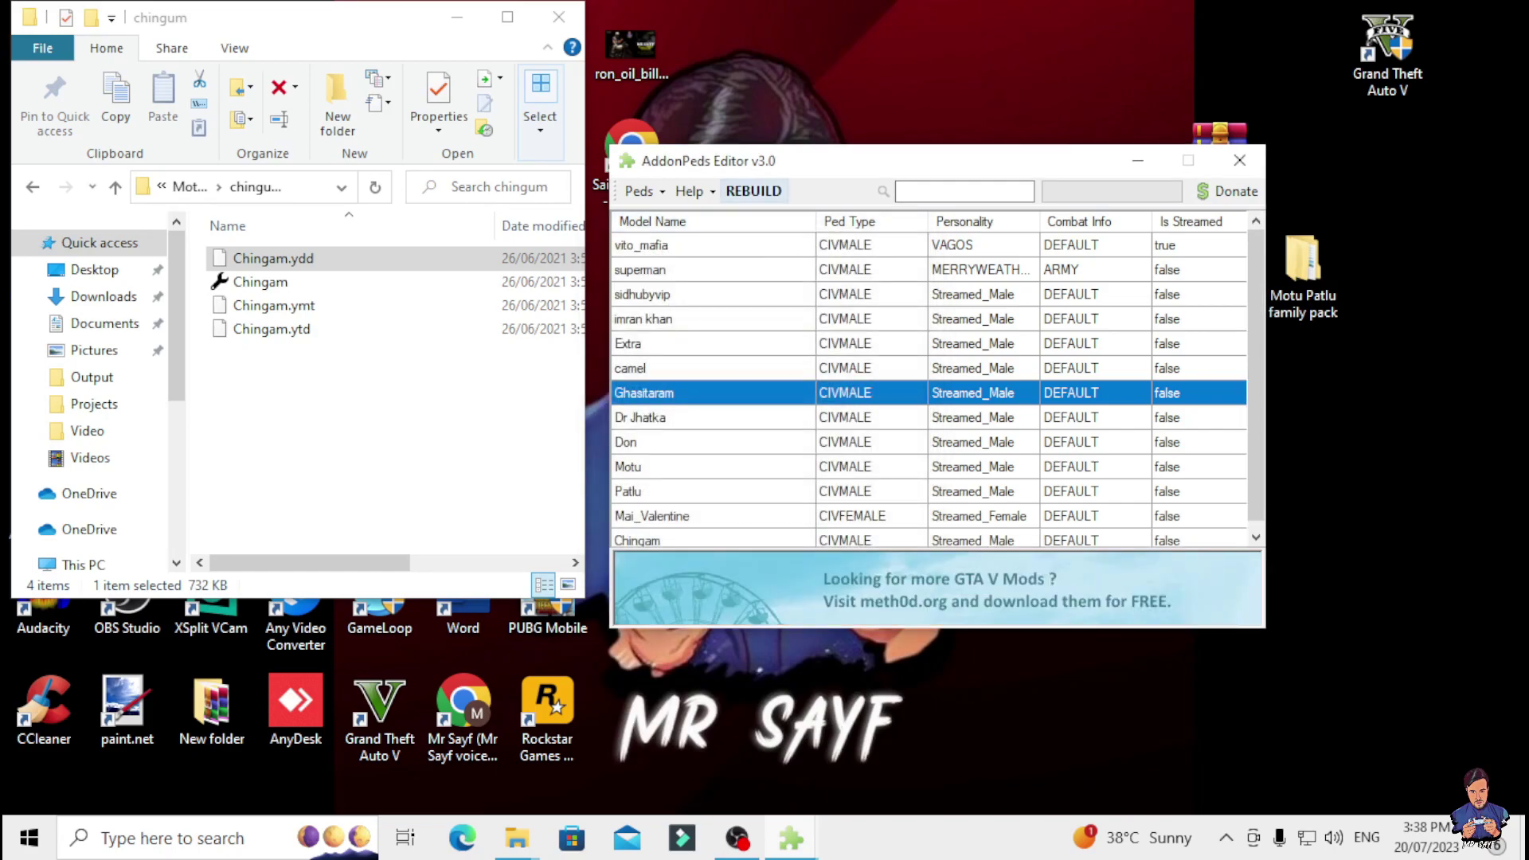
pyautogui.click(754, 191)
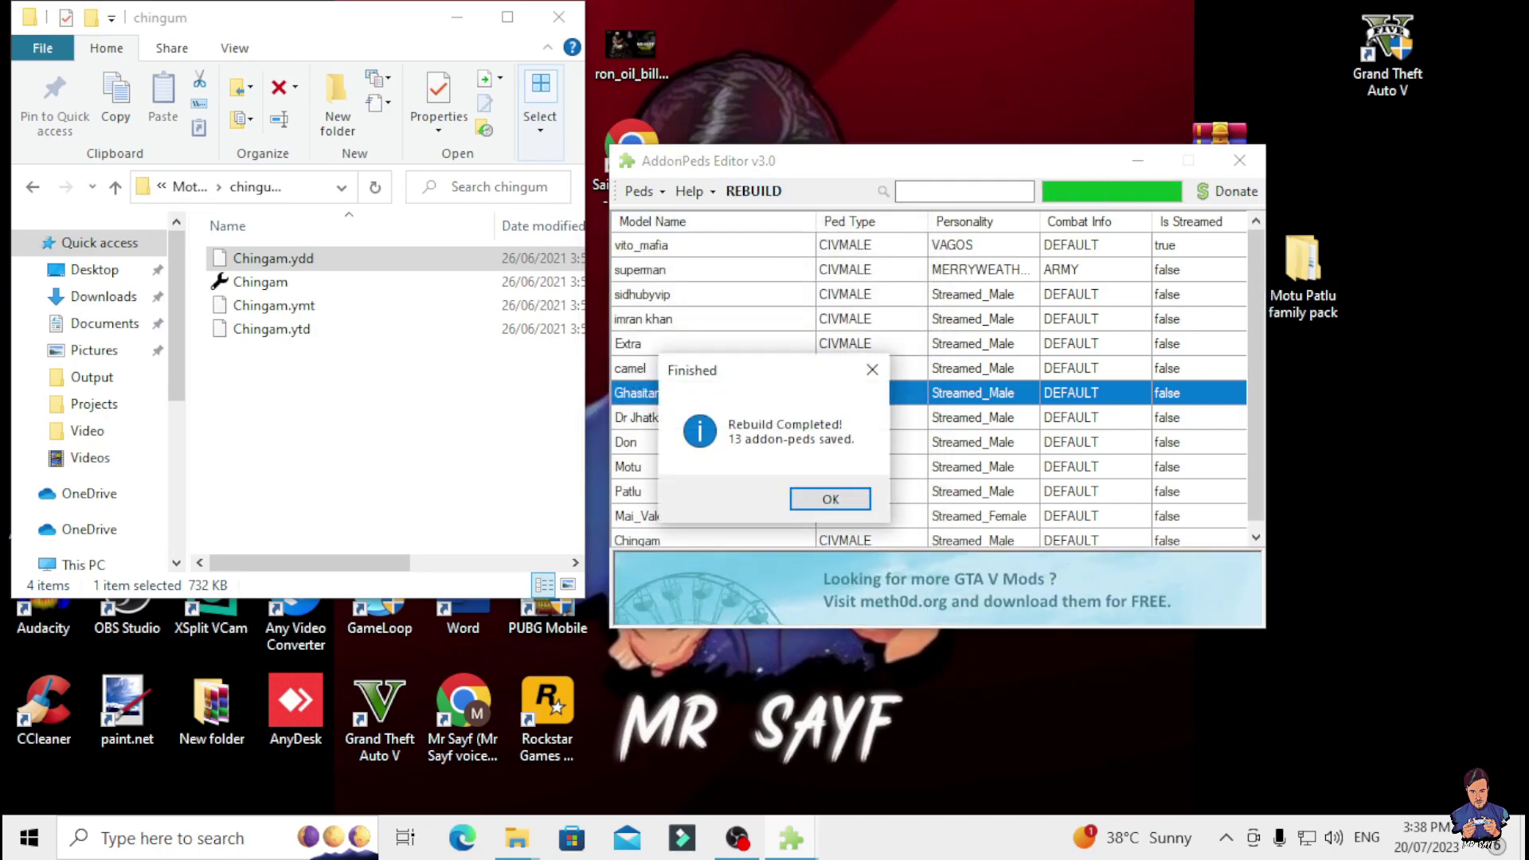
pyautogui.press('Return')
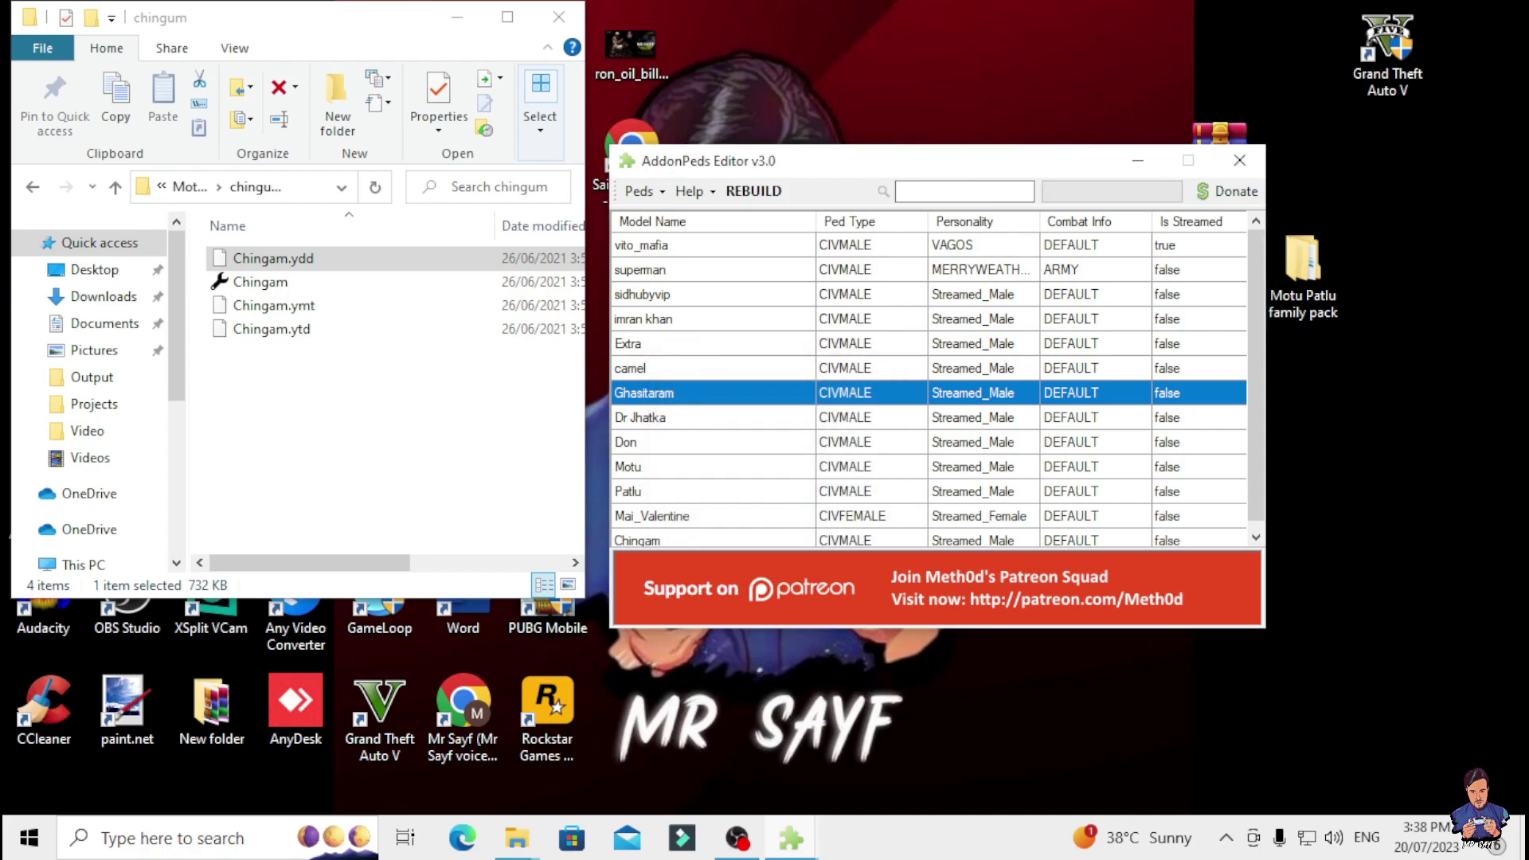
pyautogui.click(712, 418)
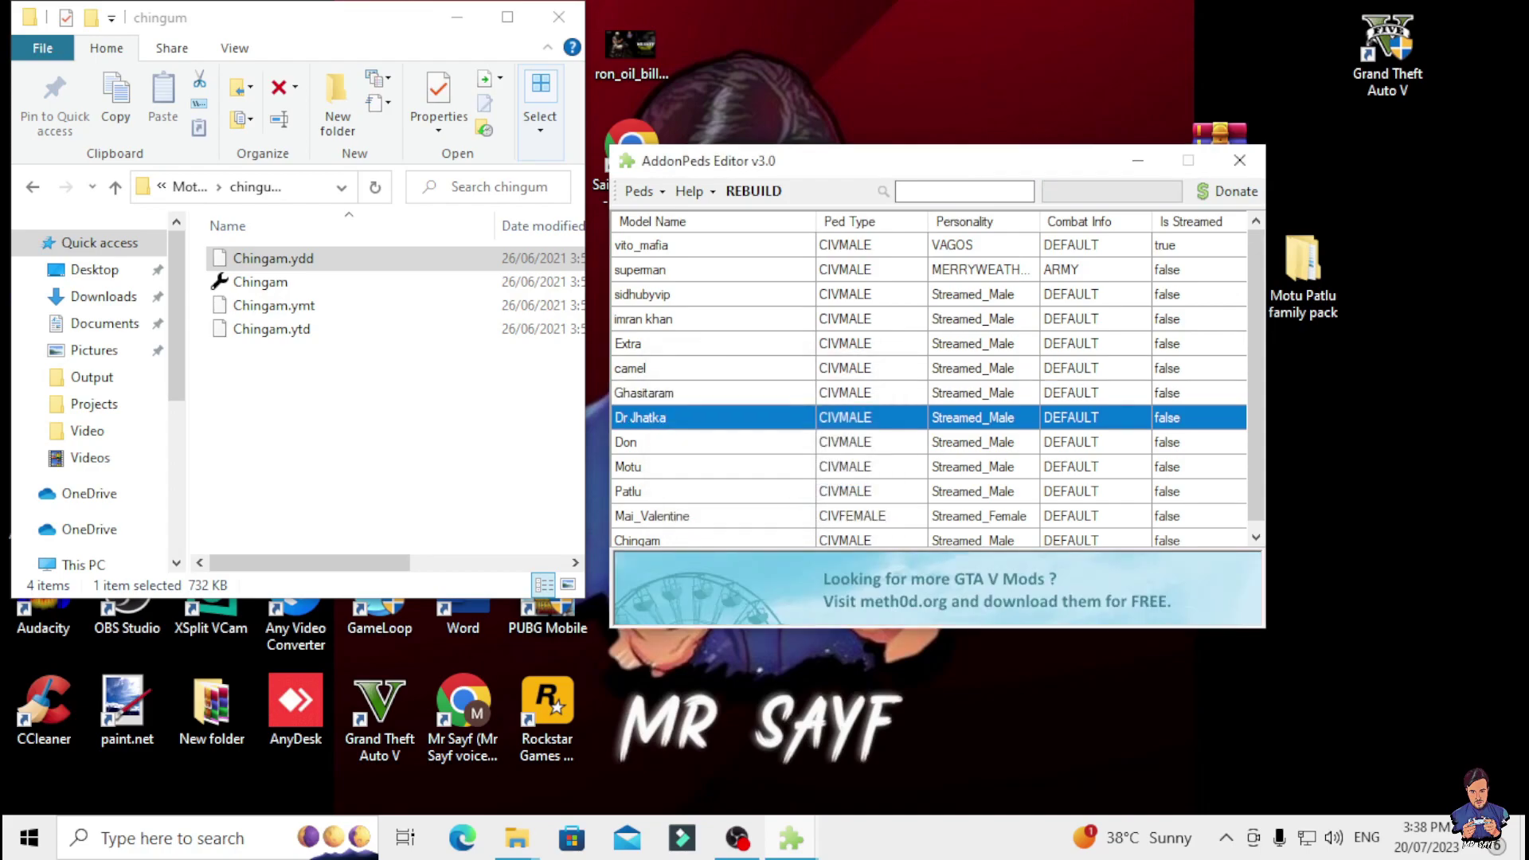
pyautogui.click(712, 442)
pyautogui.click(713, 466)
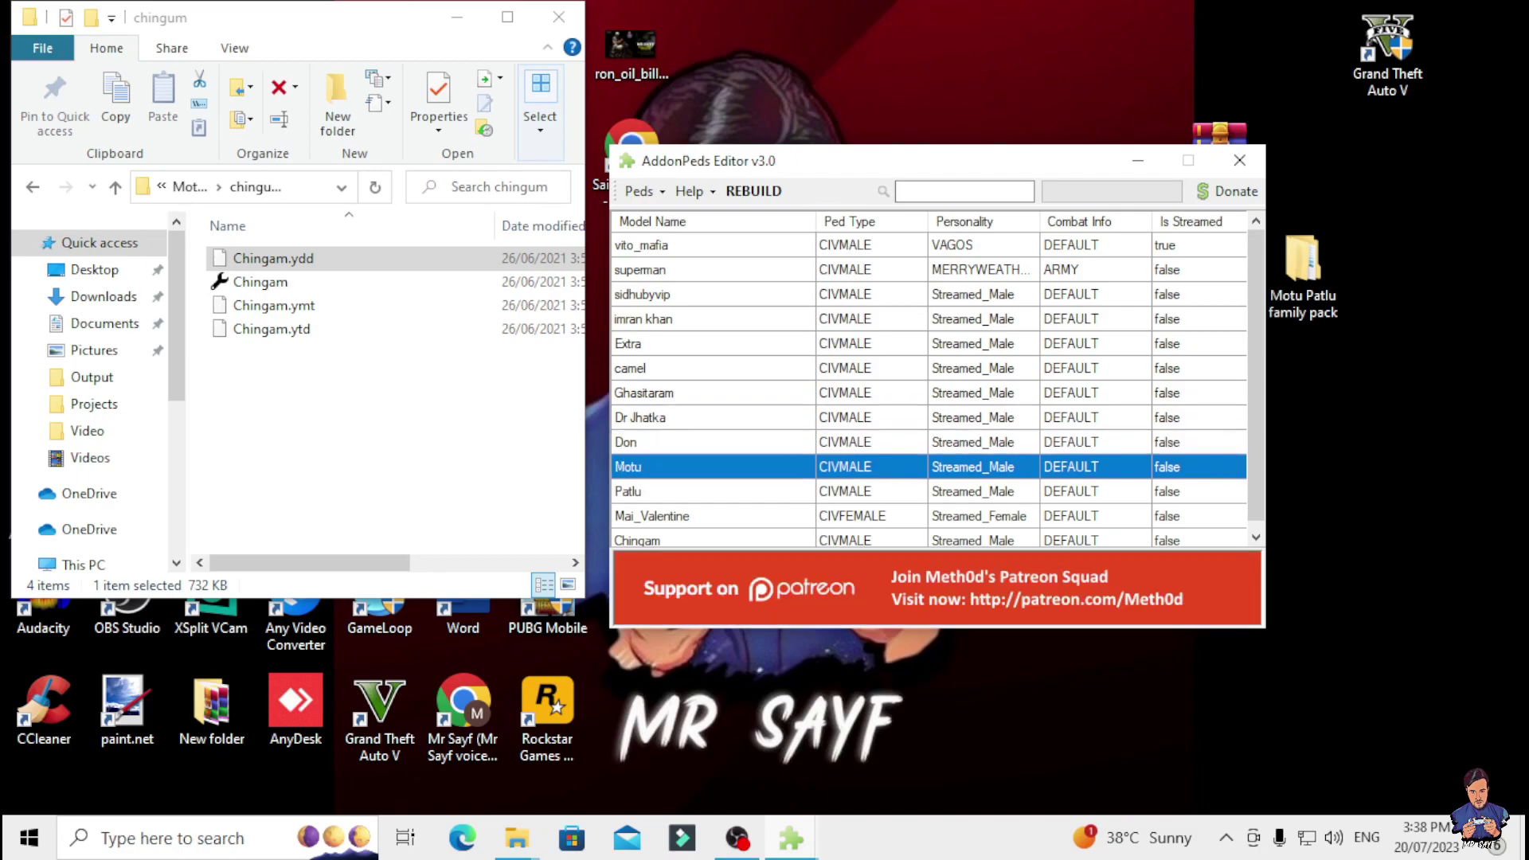
# Close the AddonPeds Editor and the chingum folder window.
pyautogui.click(1239, 160)
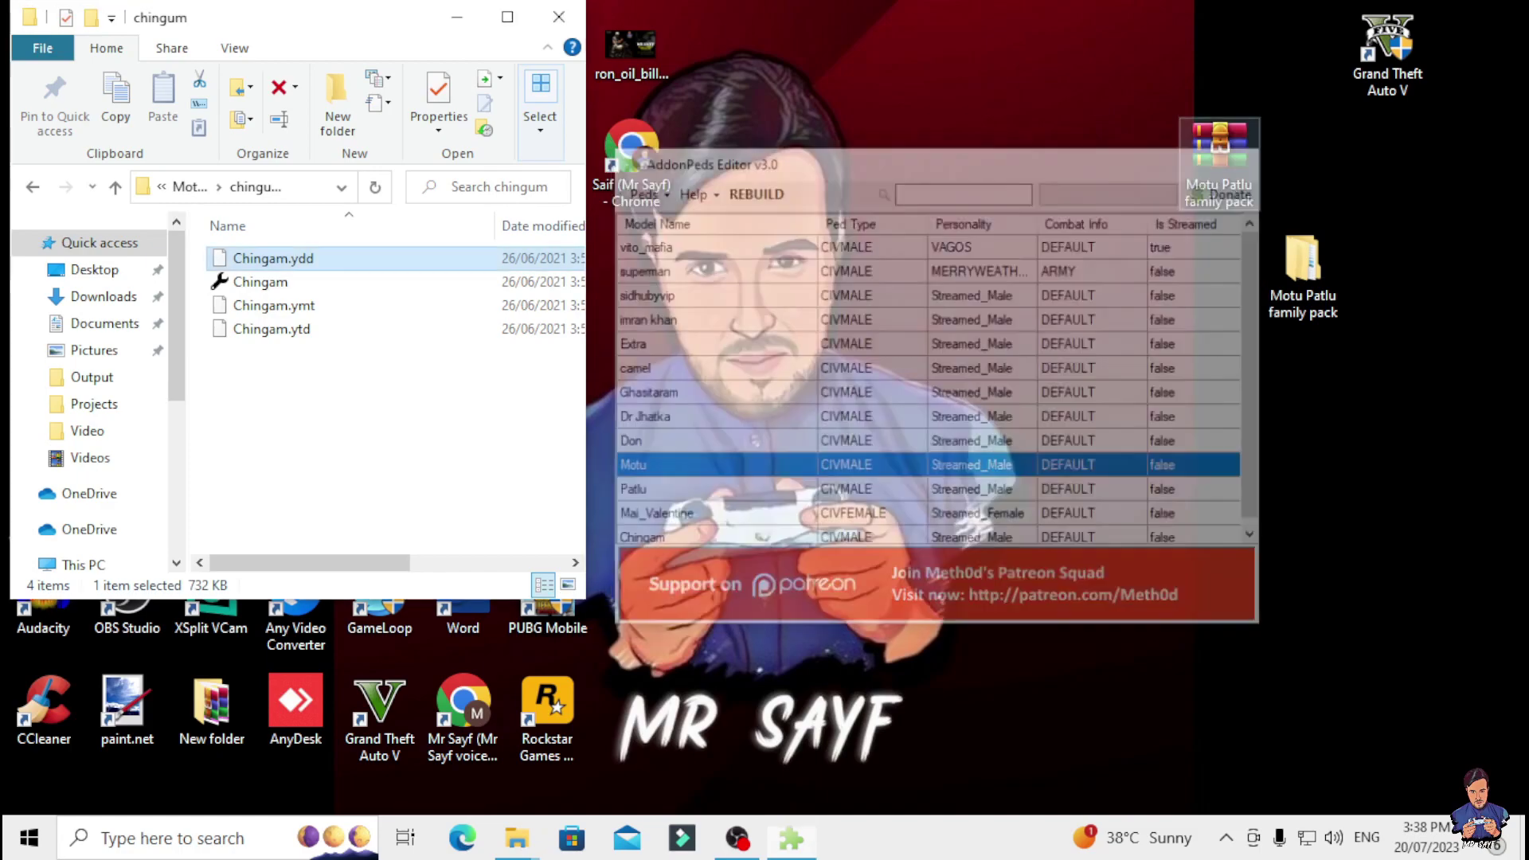
pyautogui.click(559, 17)
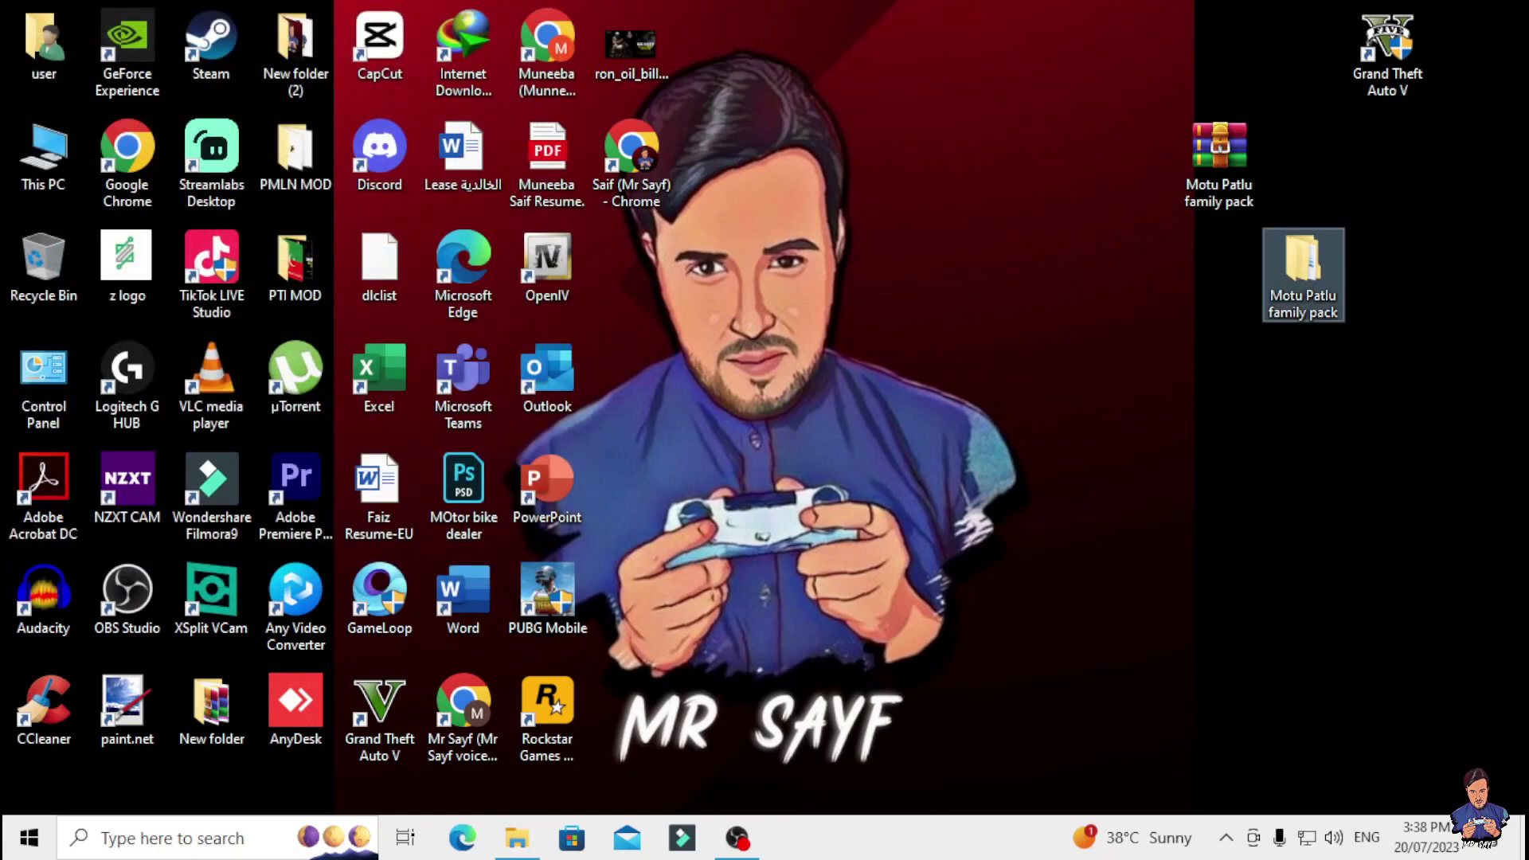
pyautogui.moveTo(737, 838)
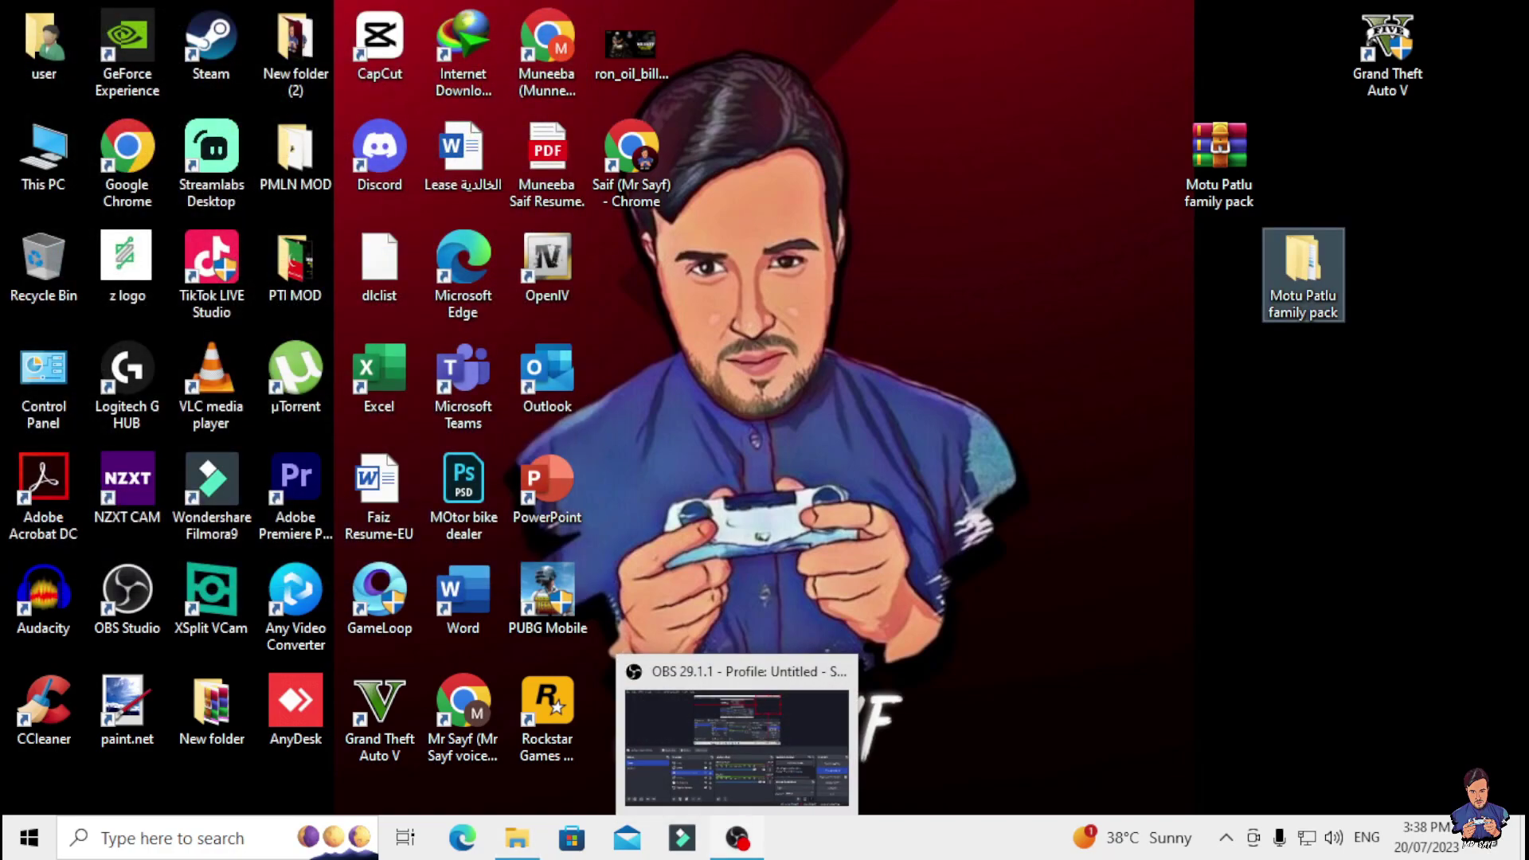